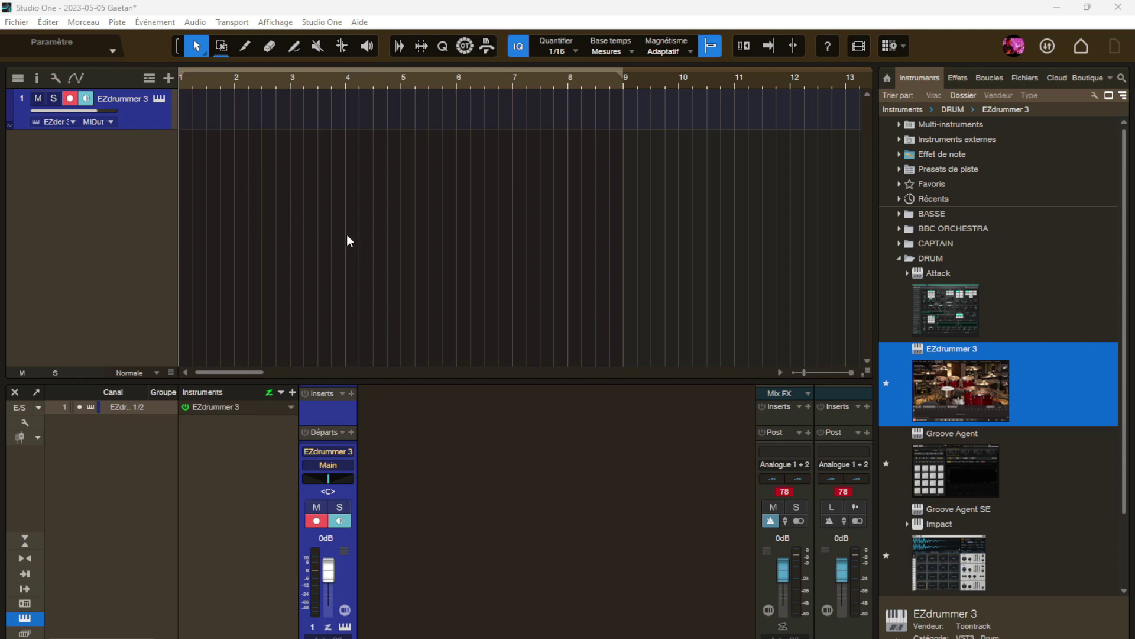
# - Open the EZdrummer 3 instrument, audition the Chorus 01 Punk/Metal 180 BPM groove and place it at bar 1 of its track
pyautogui.click(158, 99)
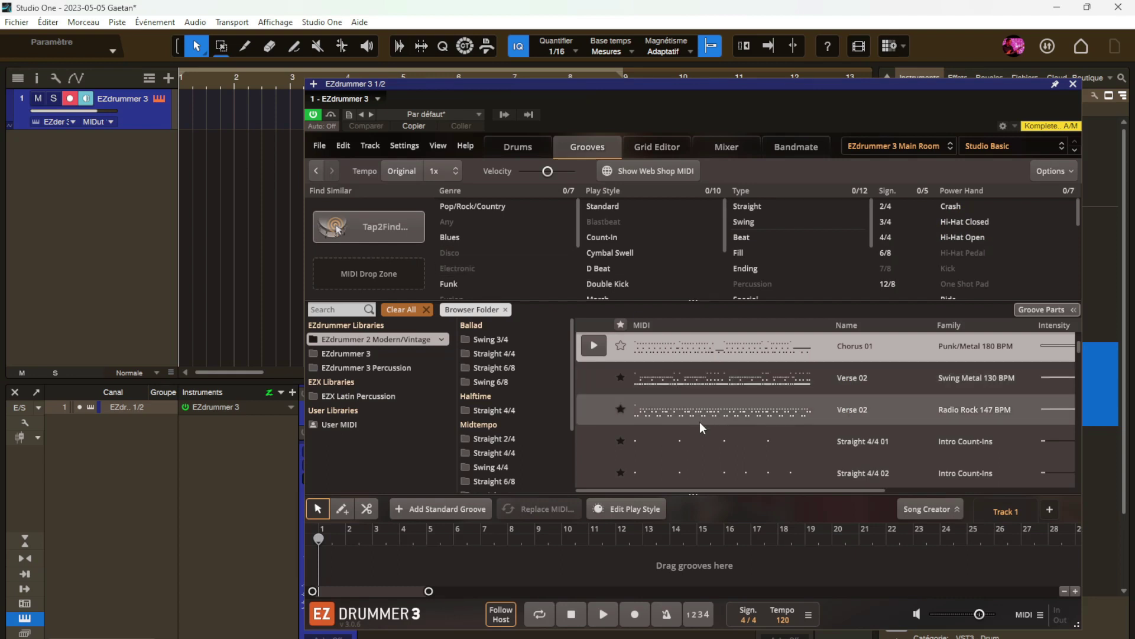
pyautogui.click(594, 347)
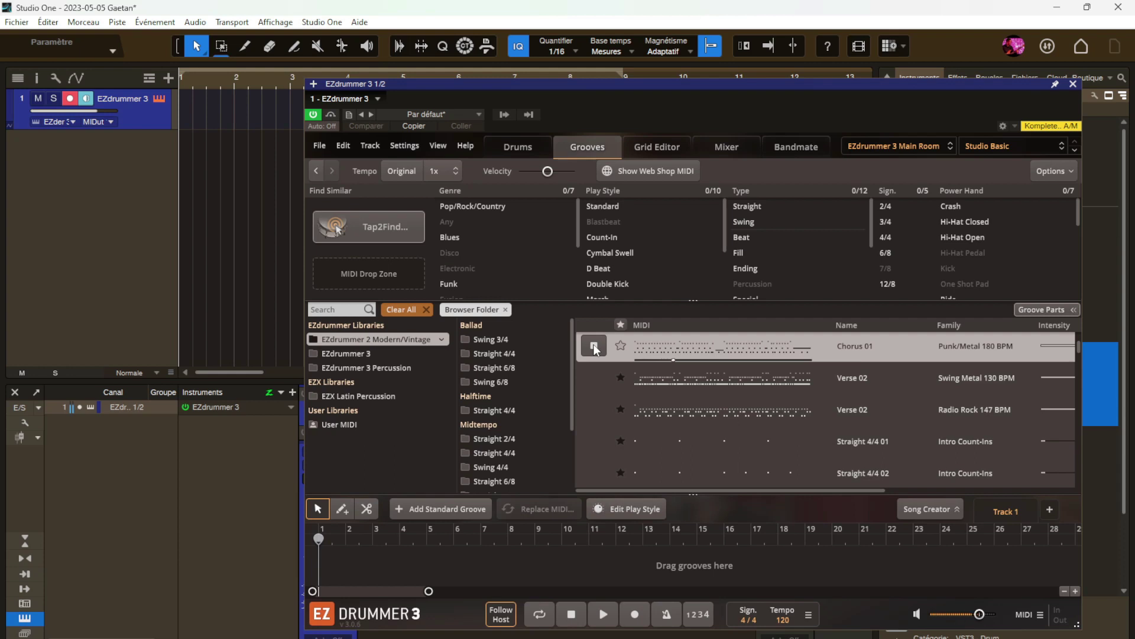
pyautogui.click(595, 347)
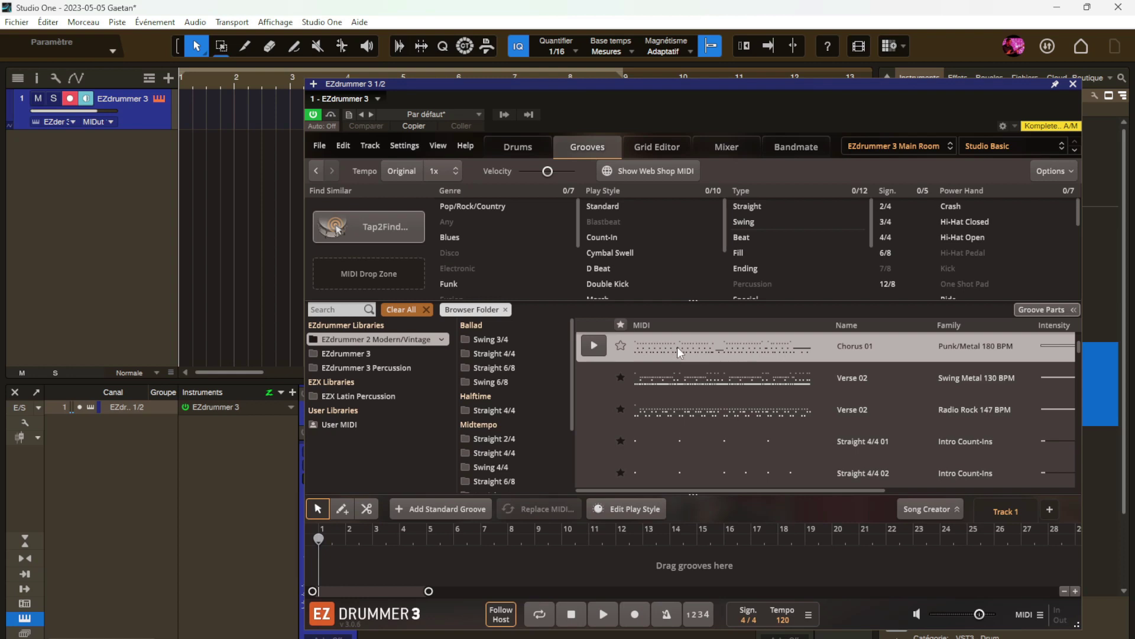
pyautogui.moveTo(676, 346); pyautogui.dragTo(196, 105)
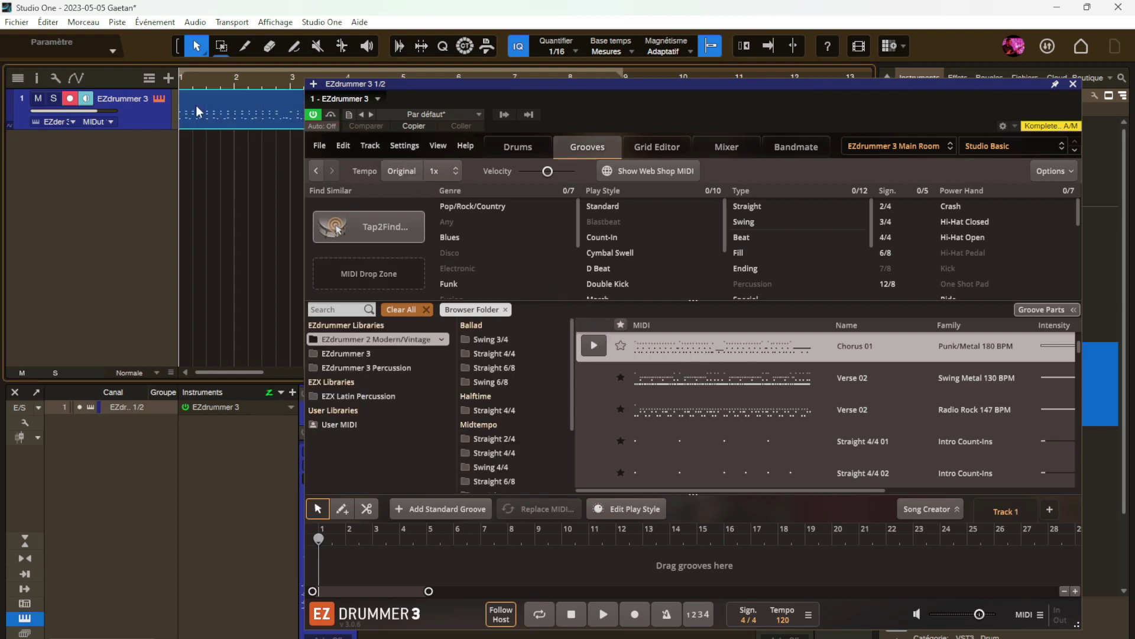
# - Enable loop playback over the eight bars covered by the groove in the arrangement
pyautogui.moveTo(501, 85); pyautogui.dragTo(491, 114)
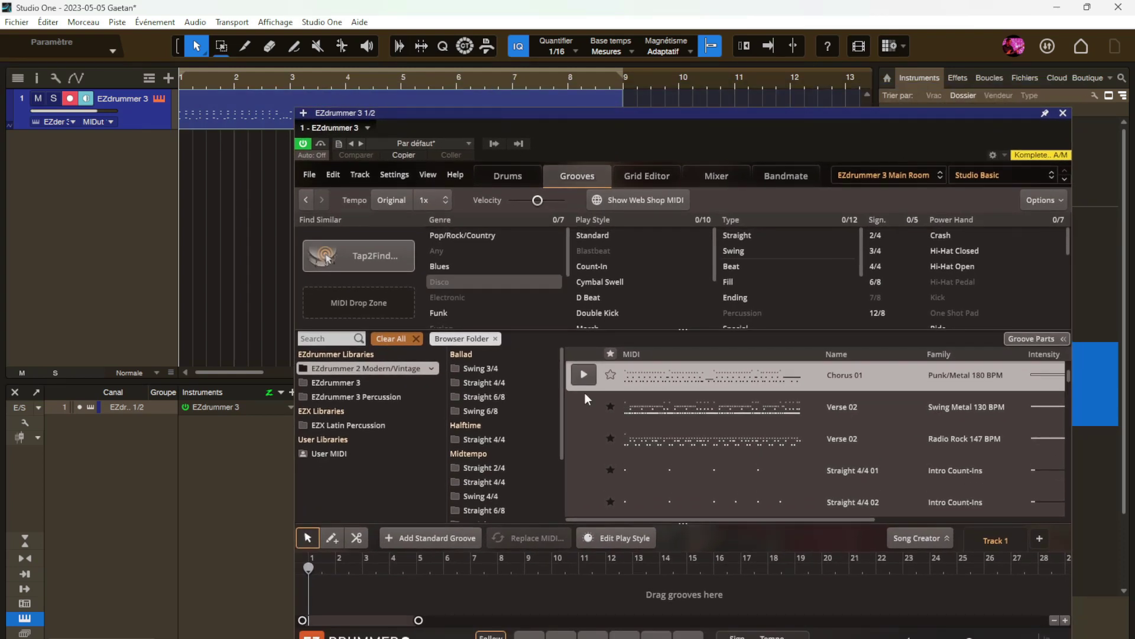
pyautogui.press('/')
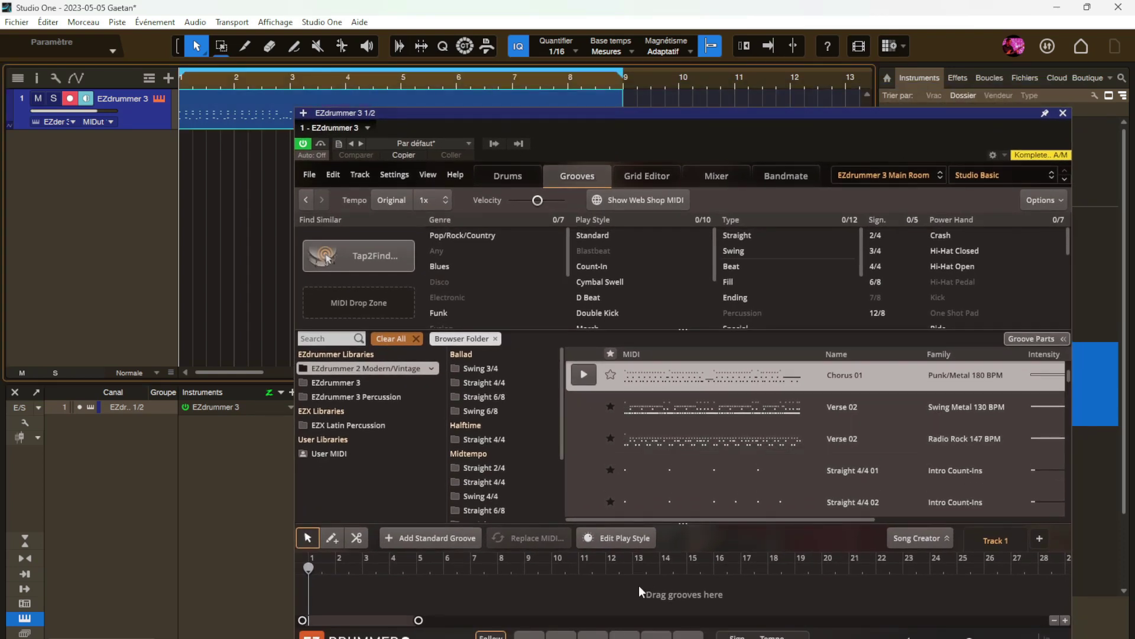
pyautogui.moveTo(677, 109); pyautogui.dragTo(690, 80)
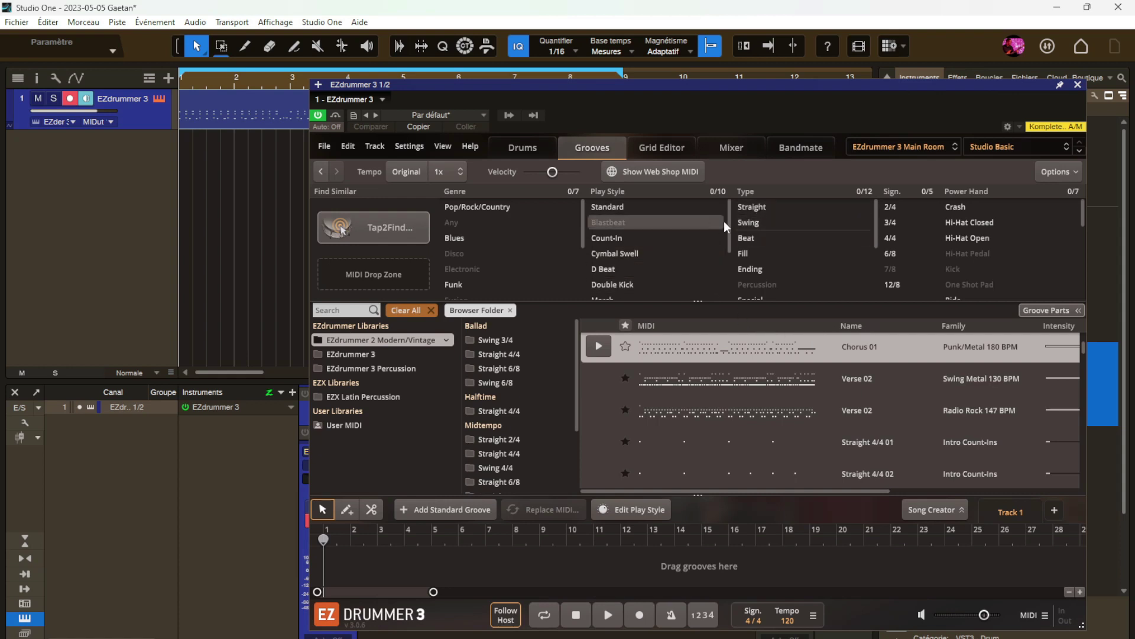
# - Set the output routing of the EZdrummer 3 mixer to Multichannel
pyautogui.click(731, 150)
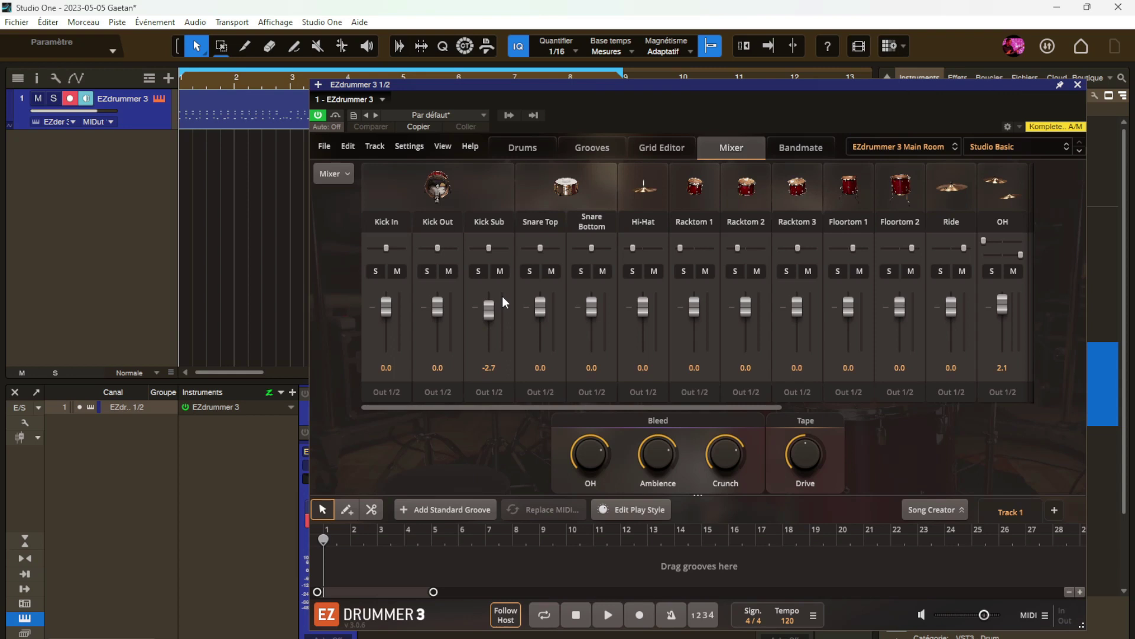
pyautogui.click(334, 174)
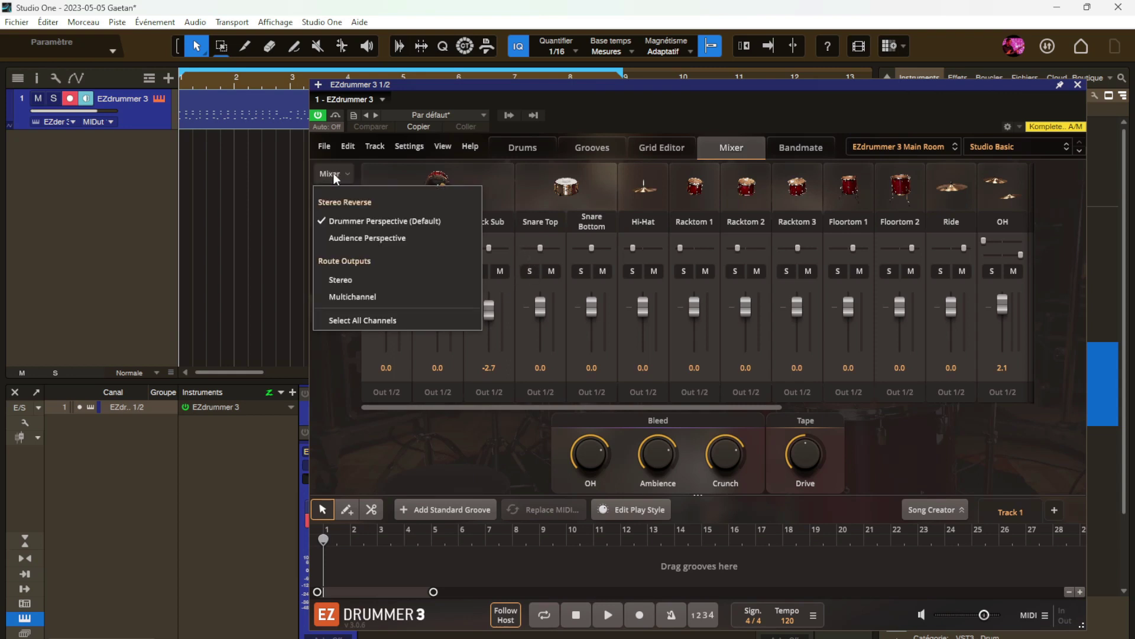
pyautogui.click(472, 178)
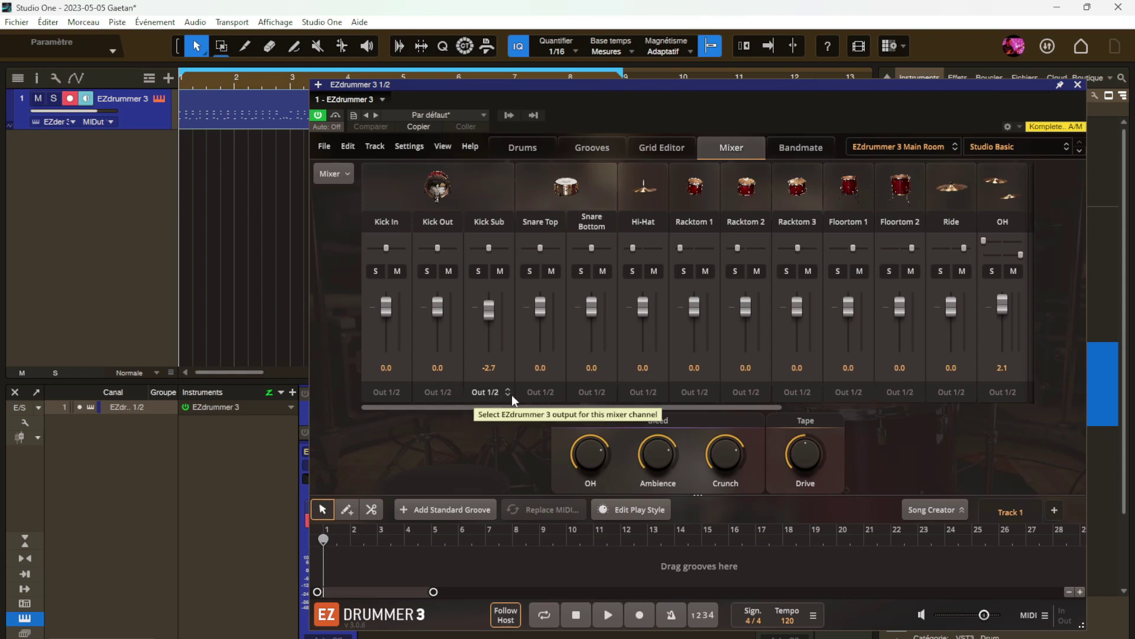
pyautogui.click(335, 175)
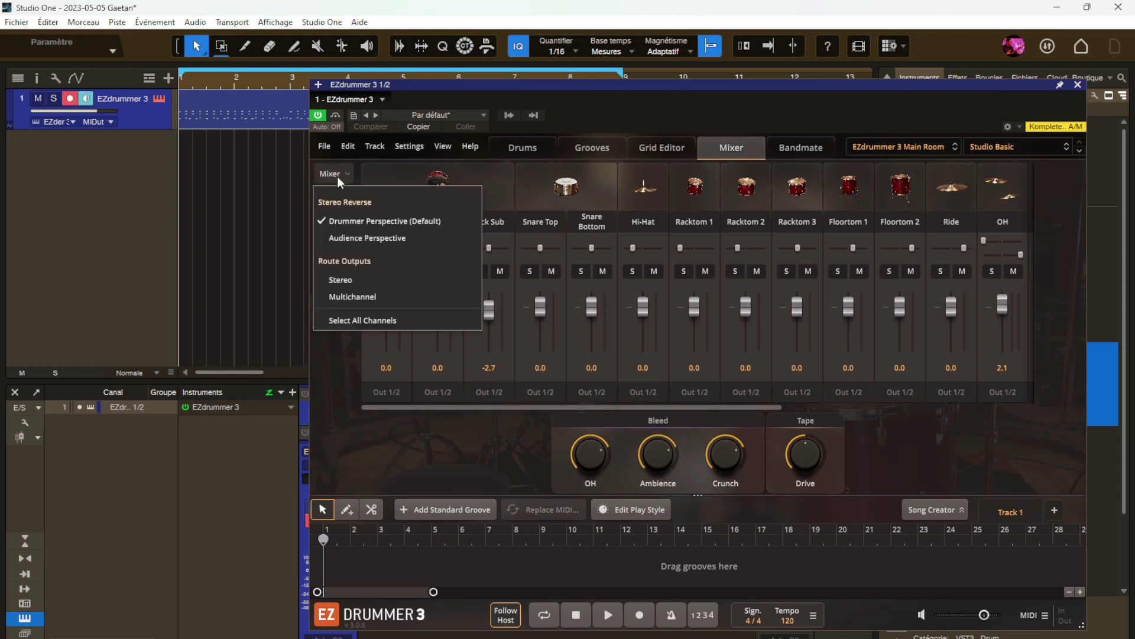
pyautogui.click(348, 299)
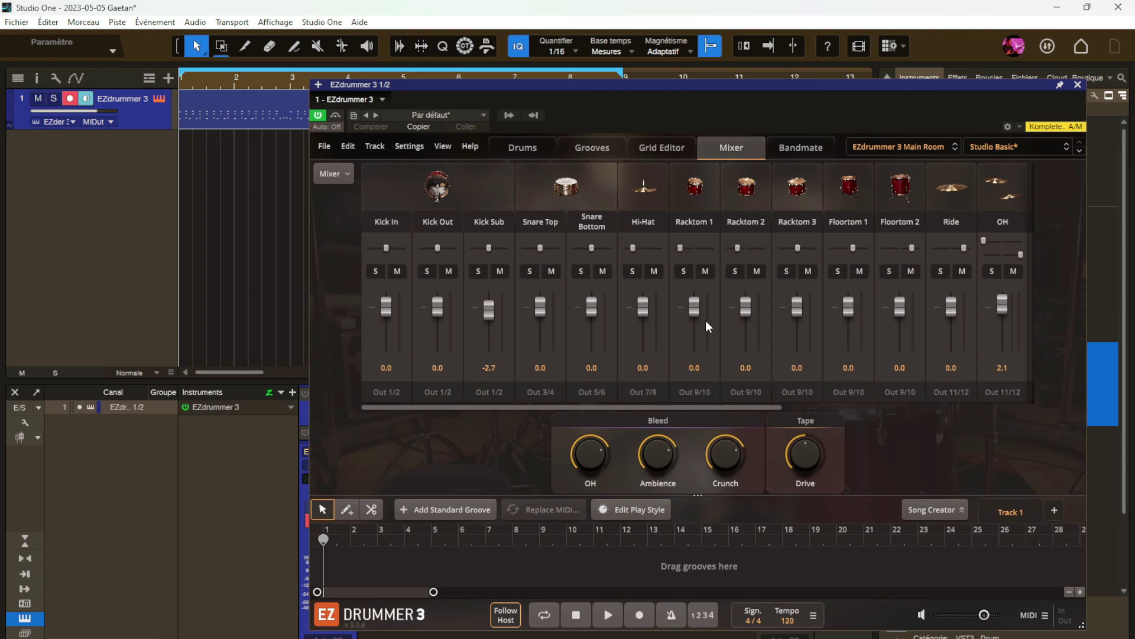
# - Route Racktom 2 to Out 11/12, Racktom 3 to Out 13/14, Floortom 1 to Out 15/16 and Floortom 2 to Out 17/18
pyautogui.click(744, 392)
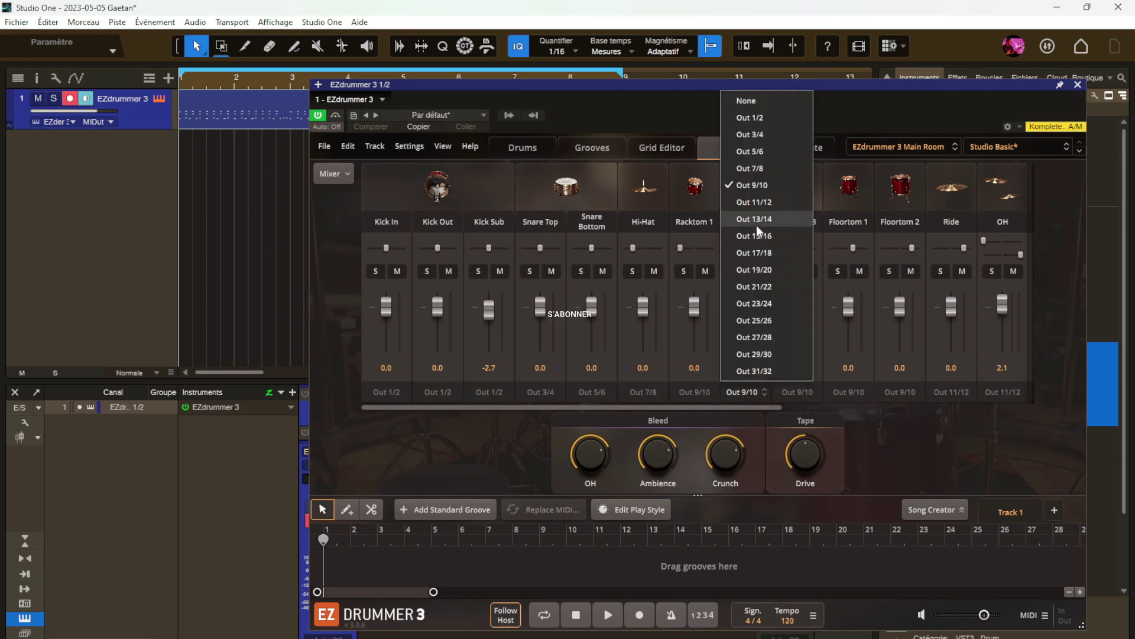
pyautogui.click(757, 204)
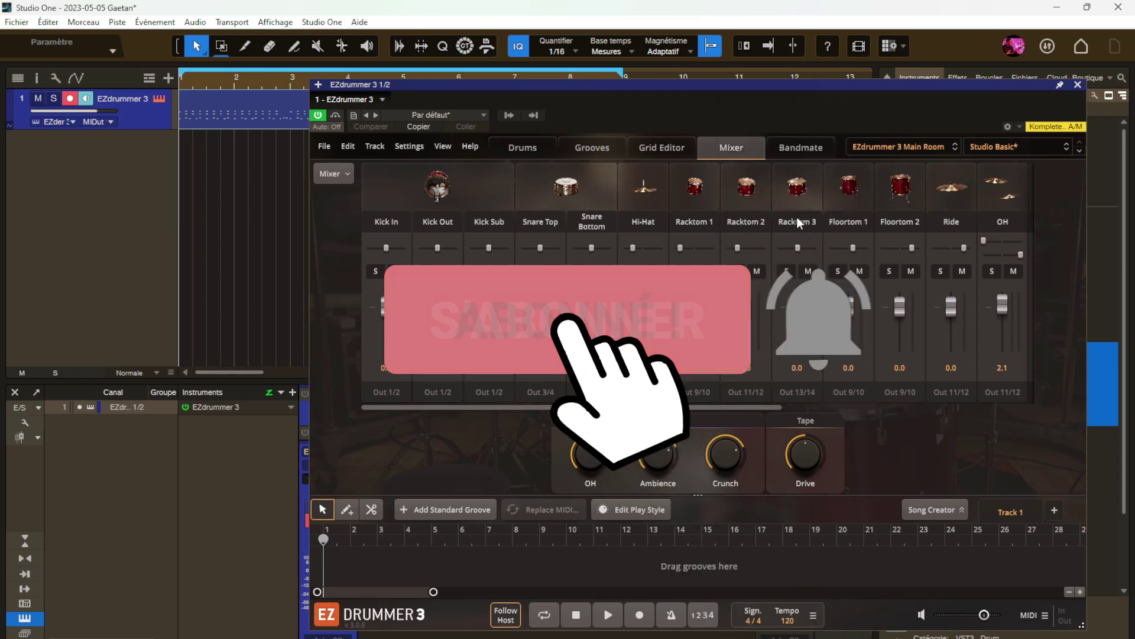
pyautogui.click(852, 392)
pyautogui.click(856, 236)
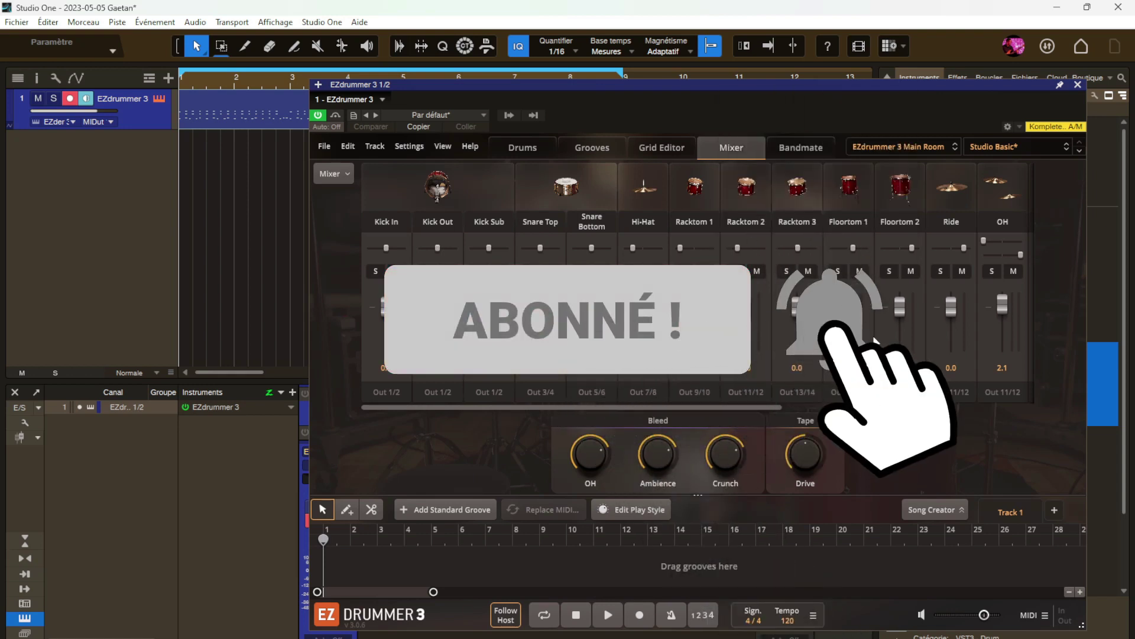
pyautogui.click(903, 392)
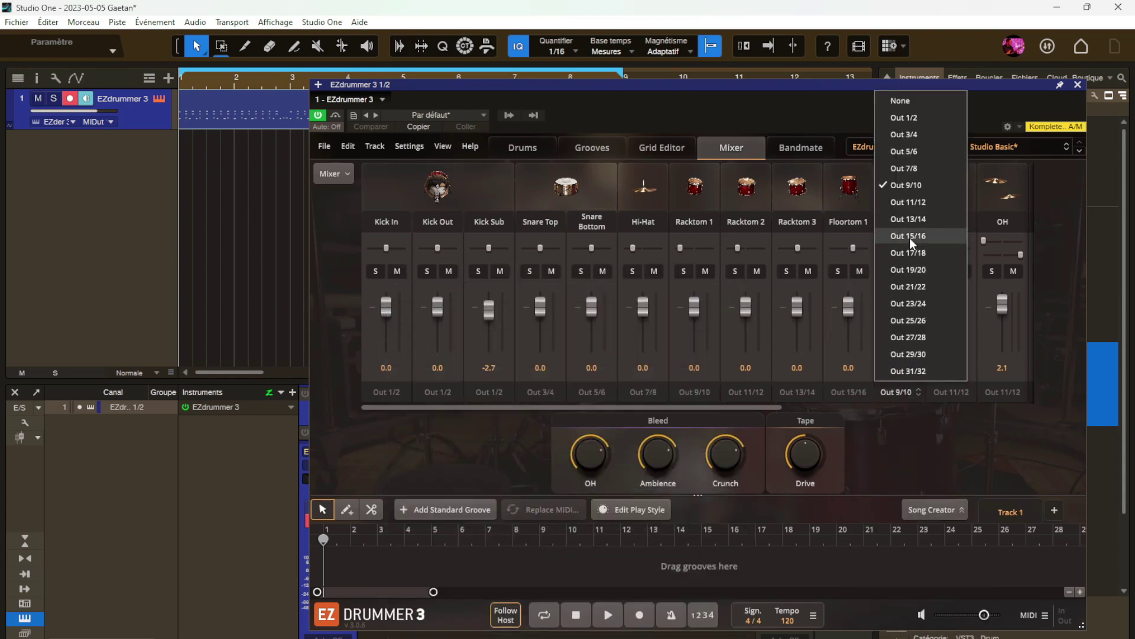
pyautogui.click(902, 253)
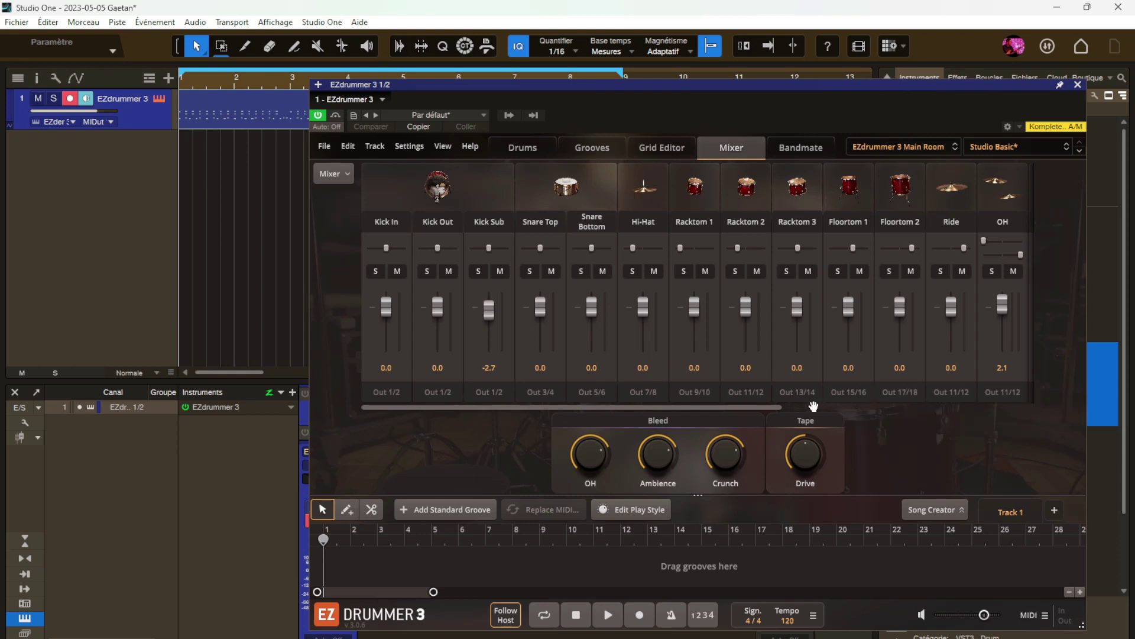
# - Check the remaining mixer channels' outputs and play the Chorus 01 groove to watch their levels
pyautogui.moveTo(760, 407); pyautogui.dragTo(953, 424)
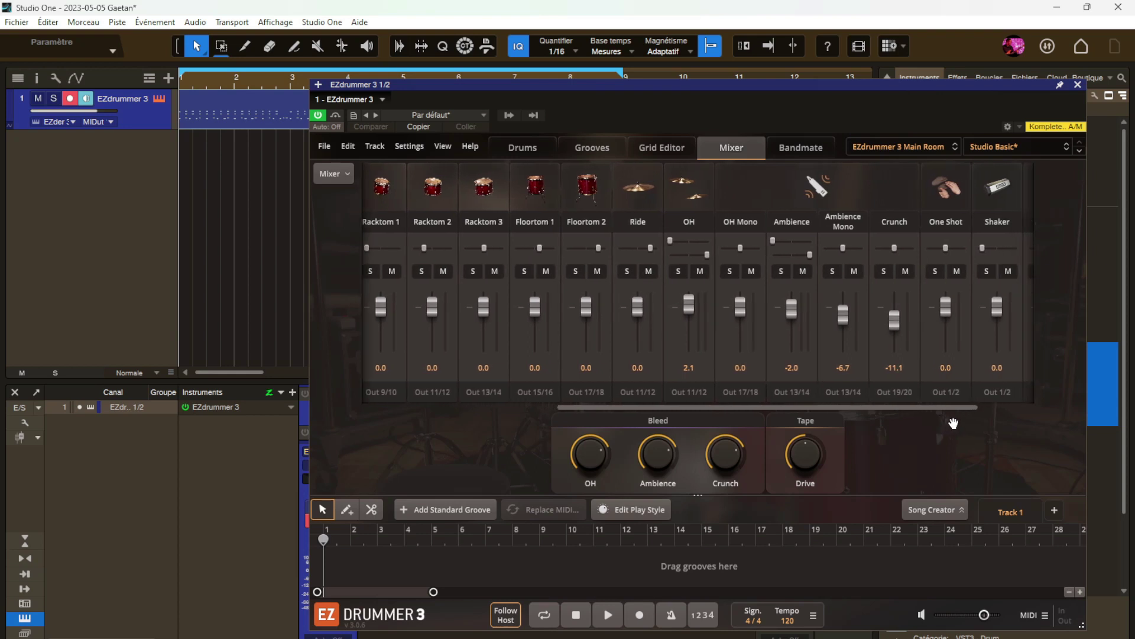
pyautogui.moveTo(805, 407); pyautogui.dragTo(858, 409)
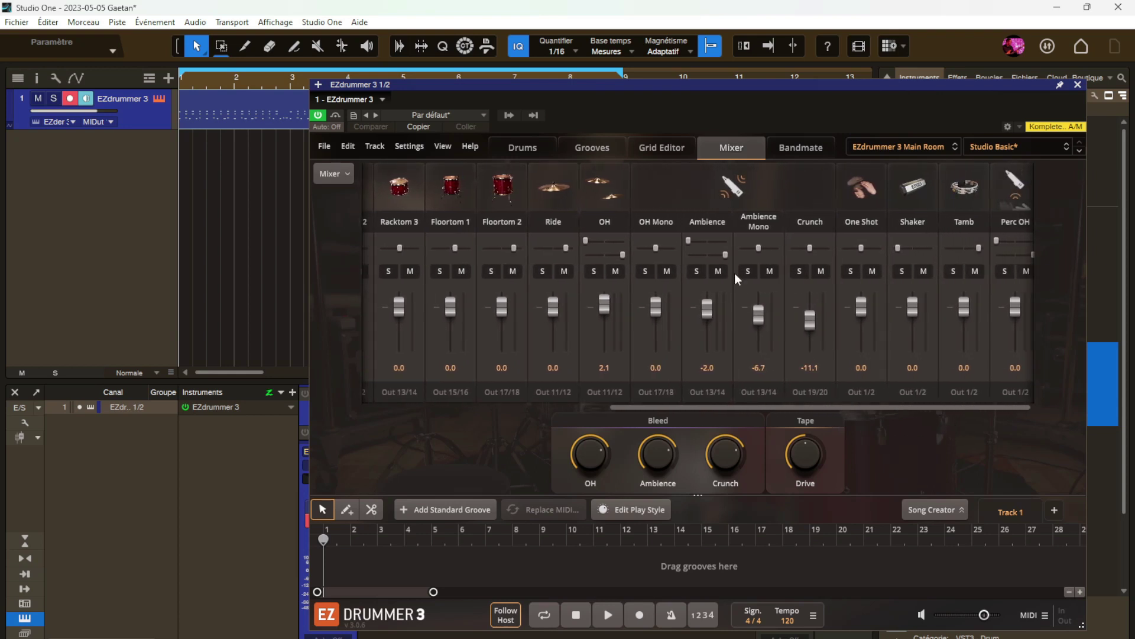
pyautogui.click(590, 146)
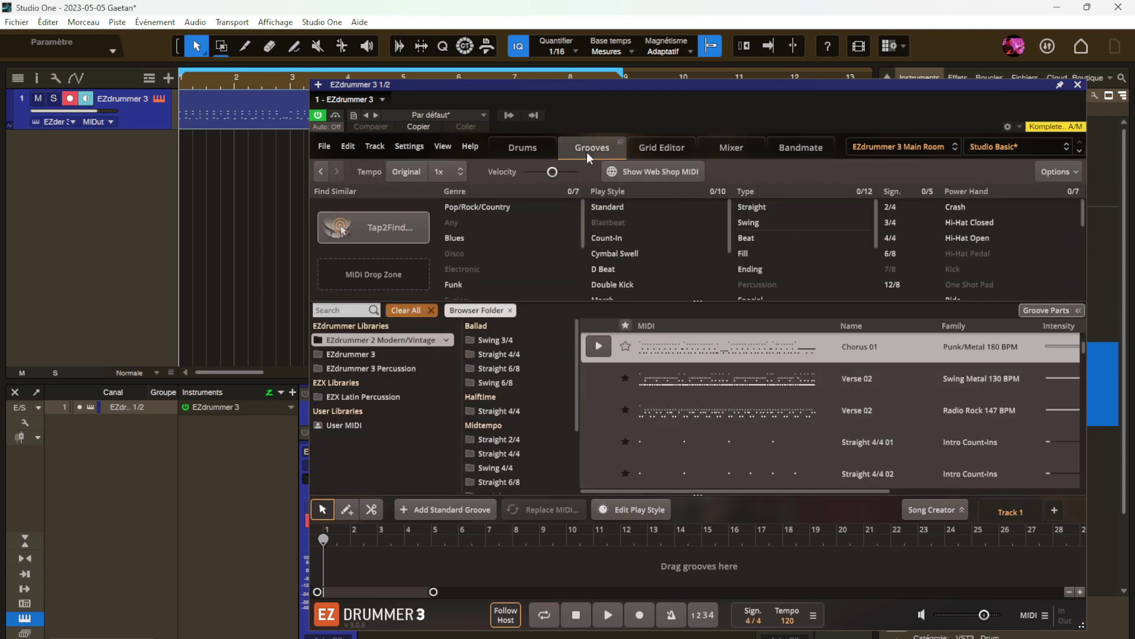
pyautogui.click(599, 347)
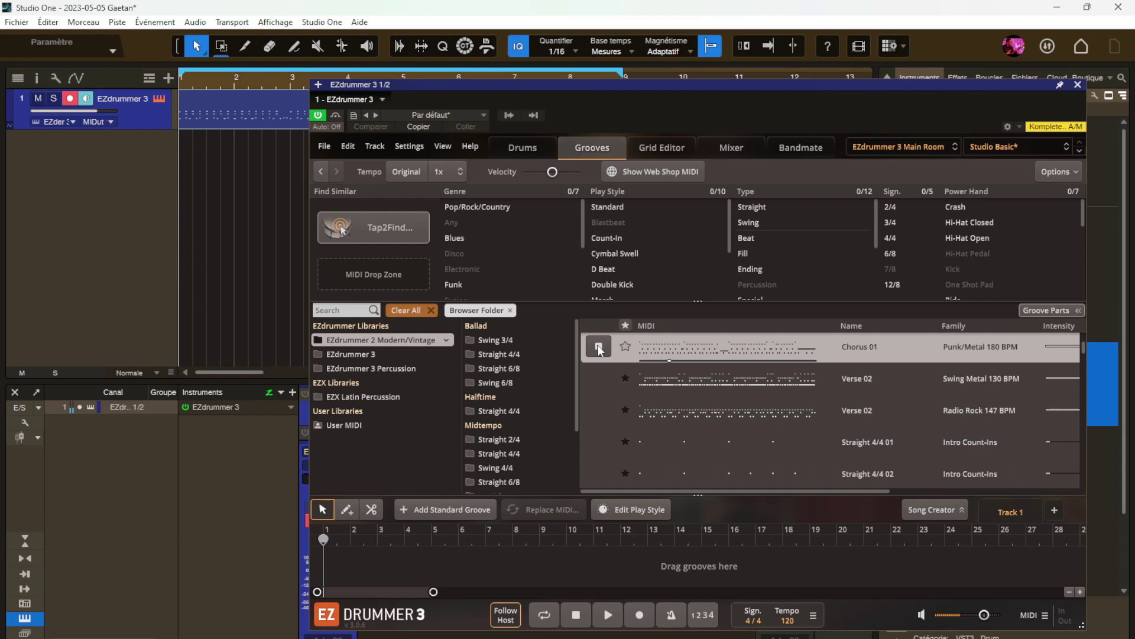
pyautogui.click(731, 149)
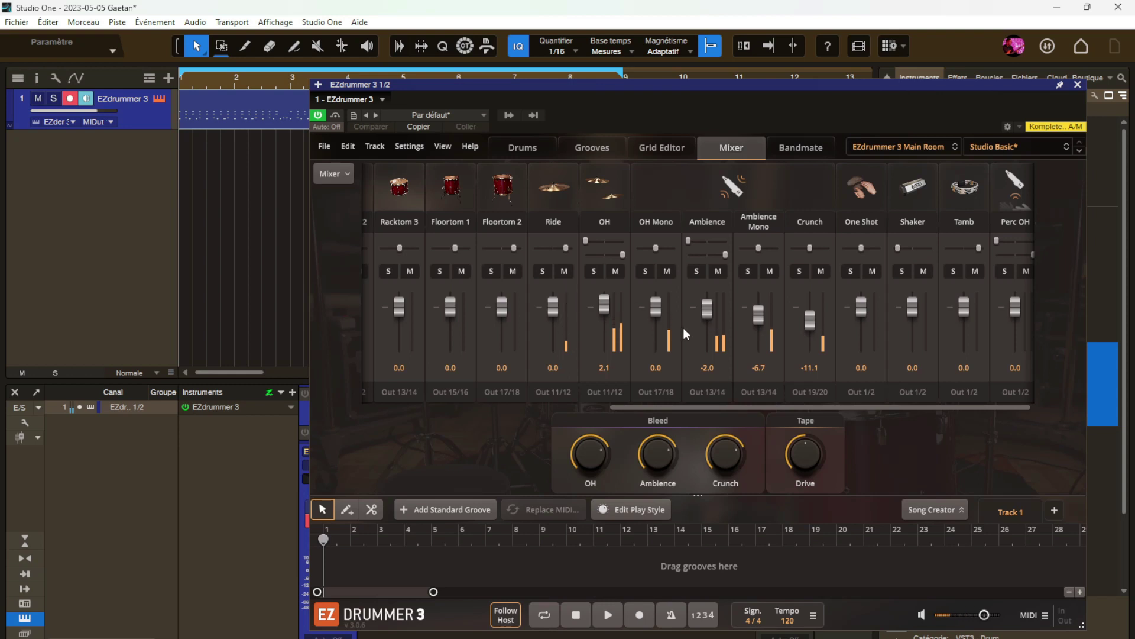
# - Route the Ride, OH and OH Mono channels to Out 1/2
pyautogui.click(552, 388)
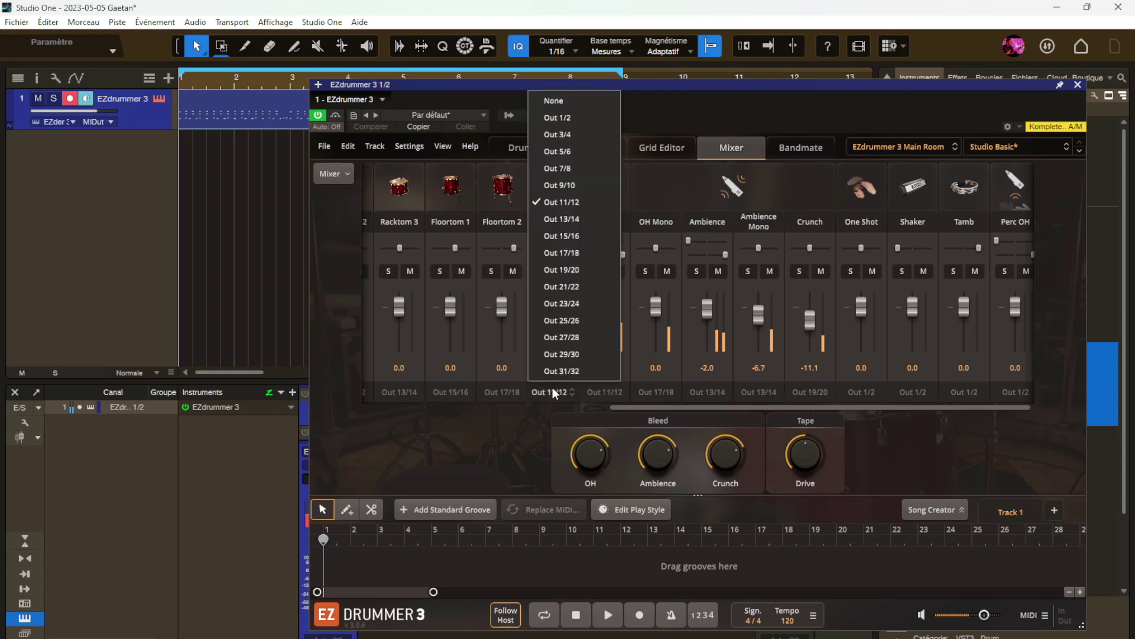
pyautogui.click(562, 114)
pyautogui.click(605, 393)
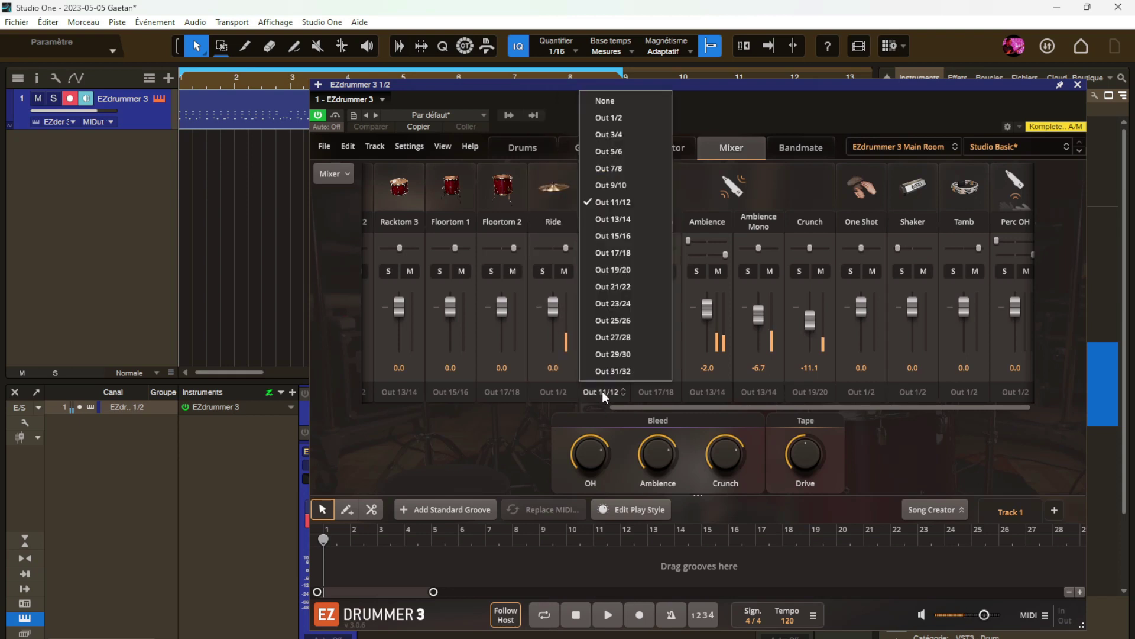
pyautogui.click(623, 115)
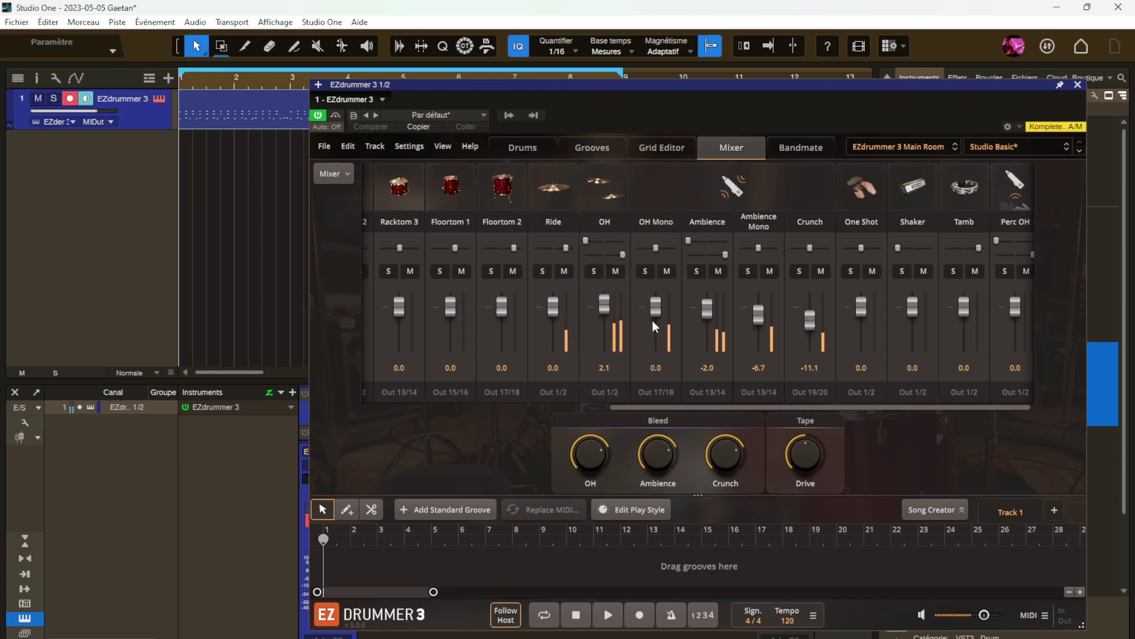
pyautogui.click(657, 390)
pyautogui.click(668, 116)
# - Route the Ambience, Ambience Mono and Crunch channels to Out 1/2
pyautogui.click(715, 388)
pyautogui.click(719, 118)
pyautogui.click(756, 393)
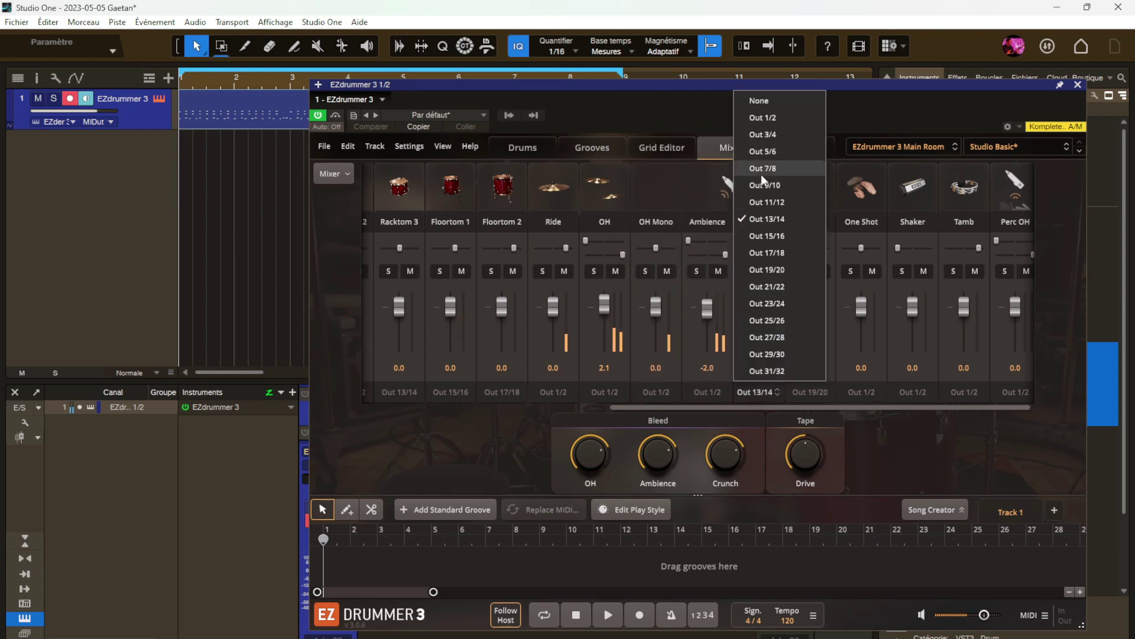
pyautogui.click(768, 117)
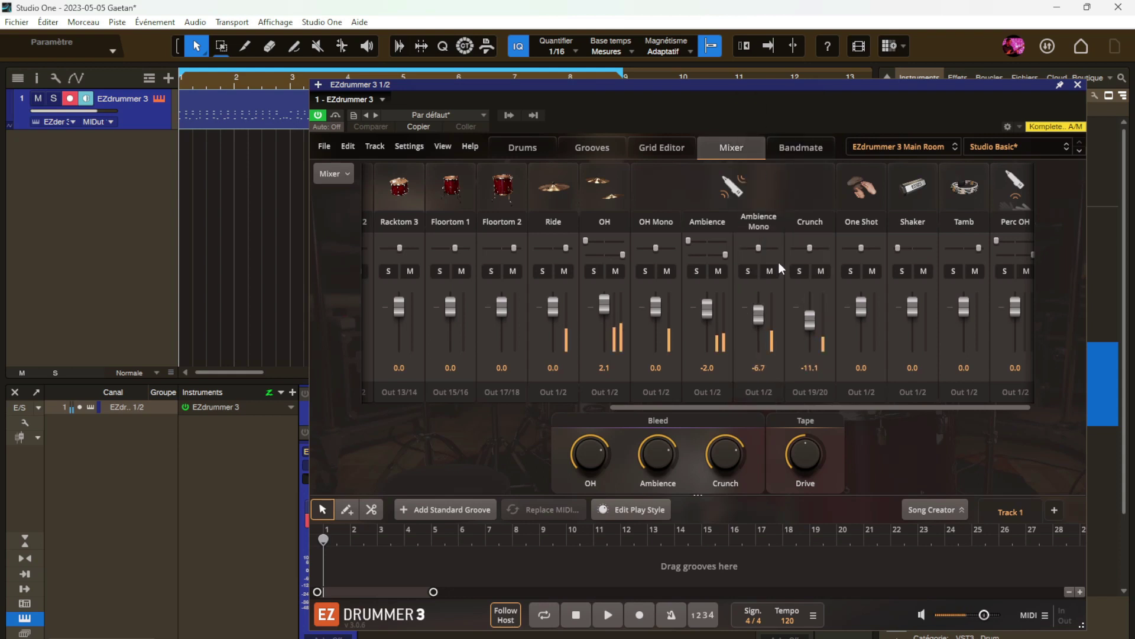
pyautogui.click(808, 393)
pyautogui.click(822, 117)
# - Route the Kick Out channel to Out 3/4 and the Kick Sub channel to Out 5/6
pyautogui.moveTo(675, 406); pyautogui.dragTo(583, 417)
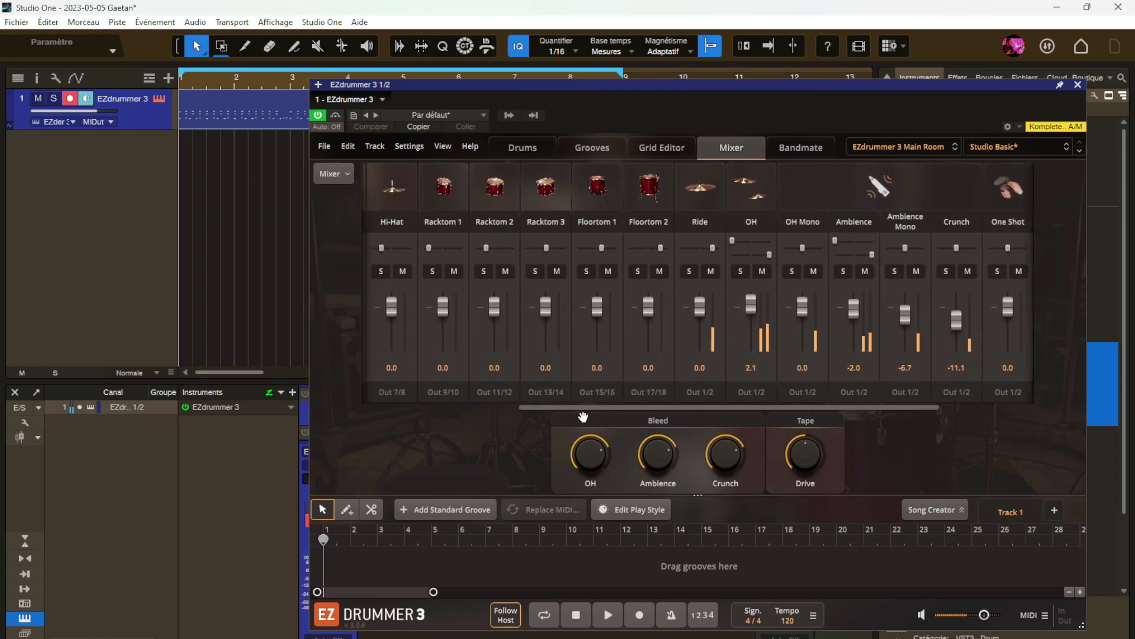
pyautogui.moveTo(583, 417); pyautogui.dragTo(404, 415)
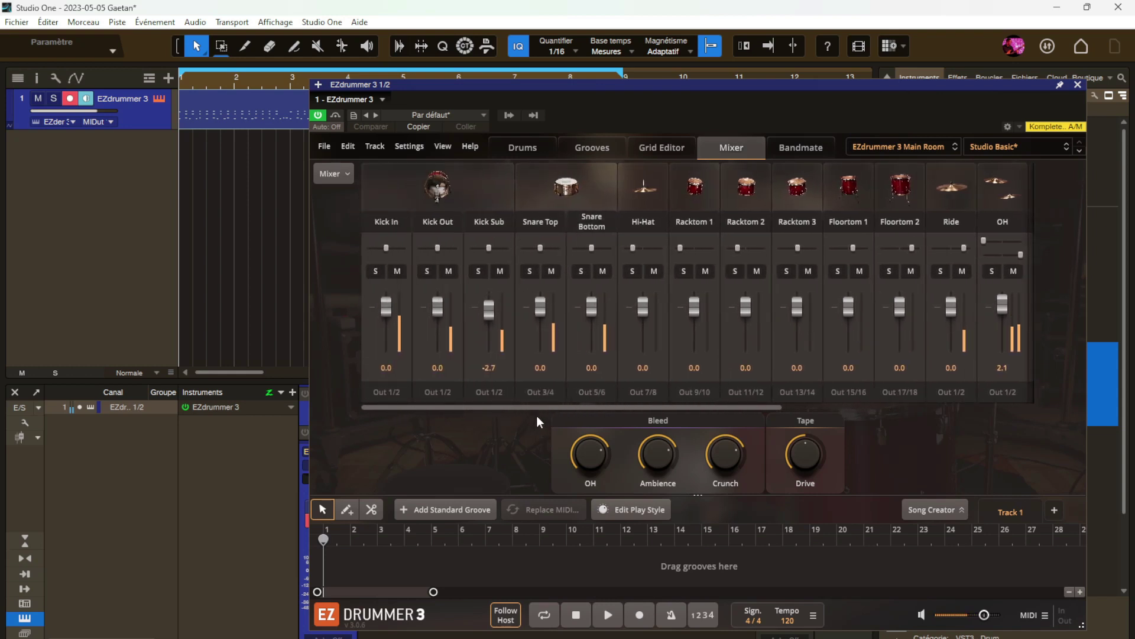
pyautogui.click(432, 390)
pyautogui.click(393, 393)
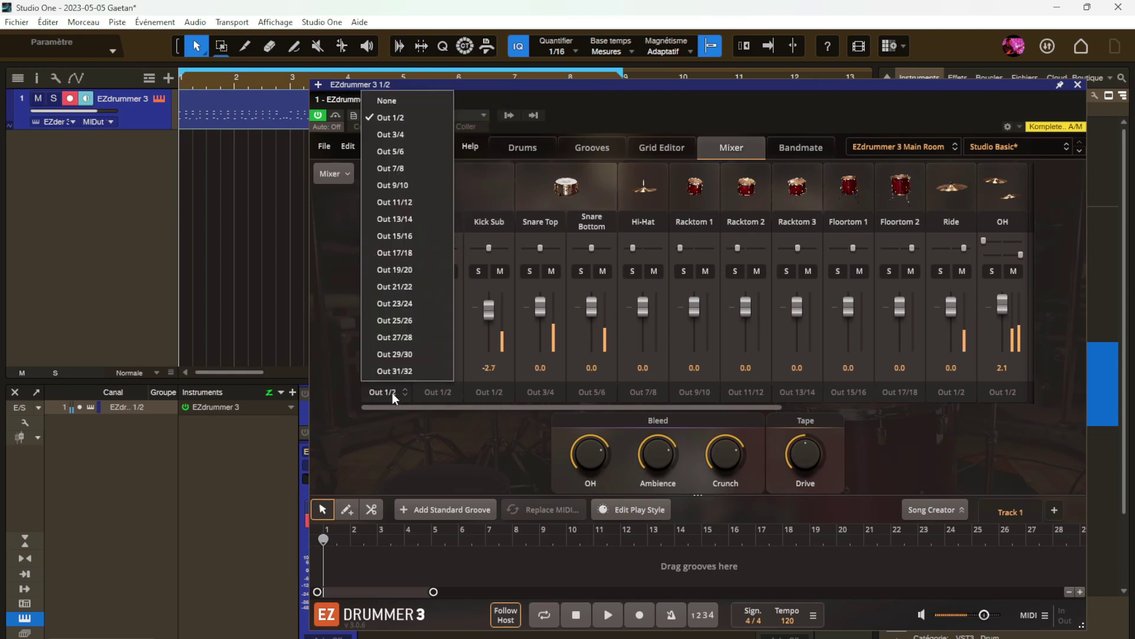
pyautogui.click(426, 393)
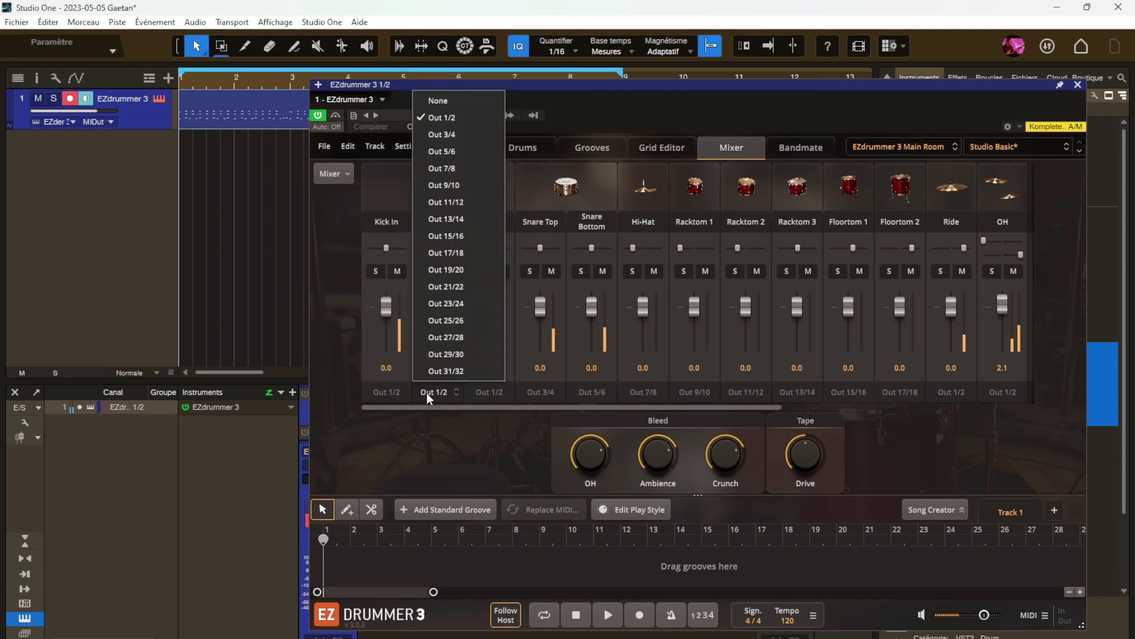
pyautogui.click(446, 135)
pyautogui.click(486, 393)
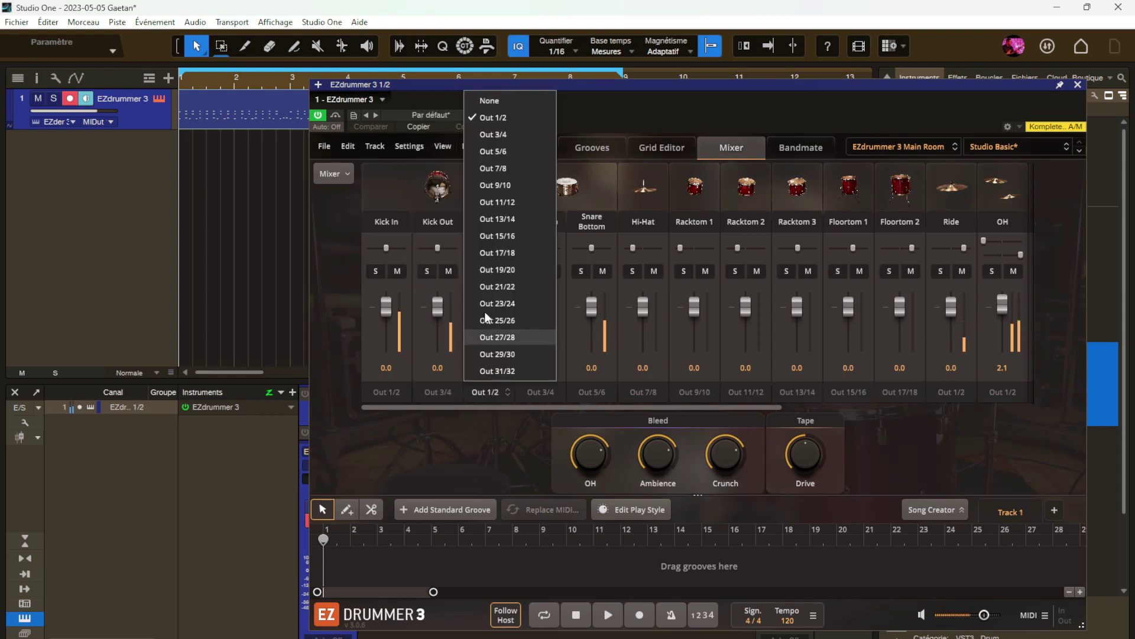
pyautogui.click(491, 152)
# - Route the Snare Top channel to Out 7/8 and the Snare Bottom channel to Out 9/10
pyautogui.click(542, 392)
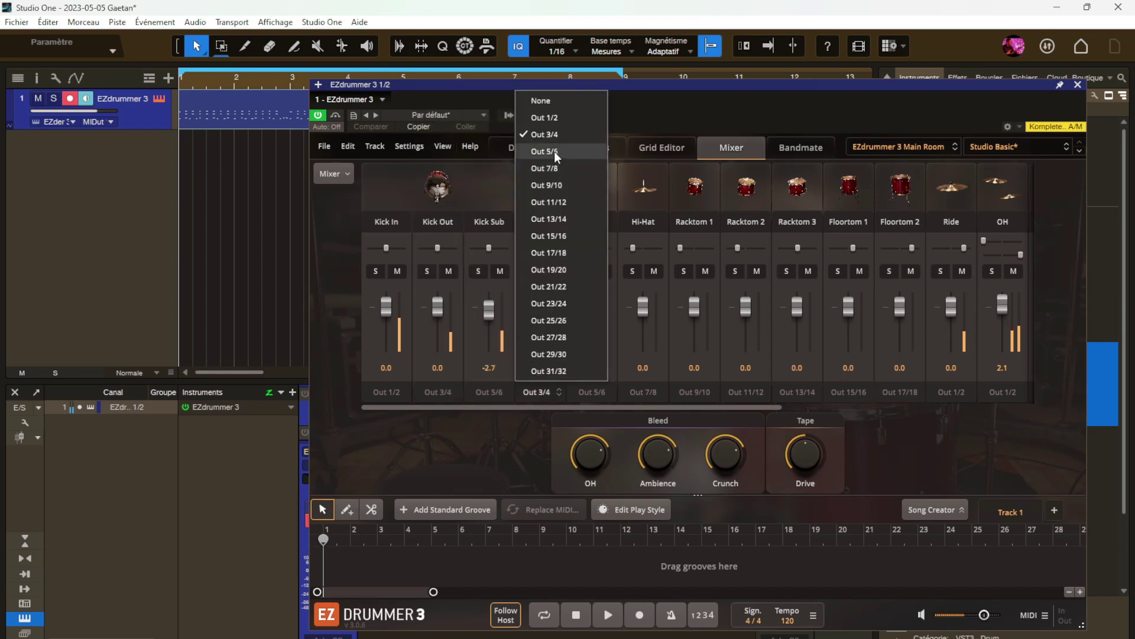
pyautogui.click(552, 168)
pyautogui.click(587, 392)
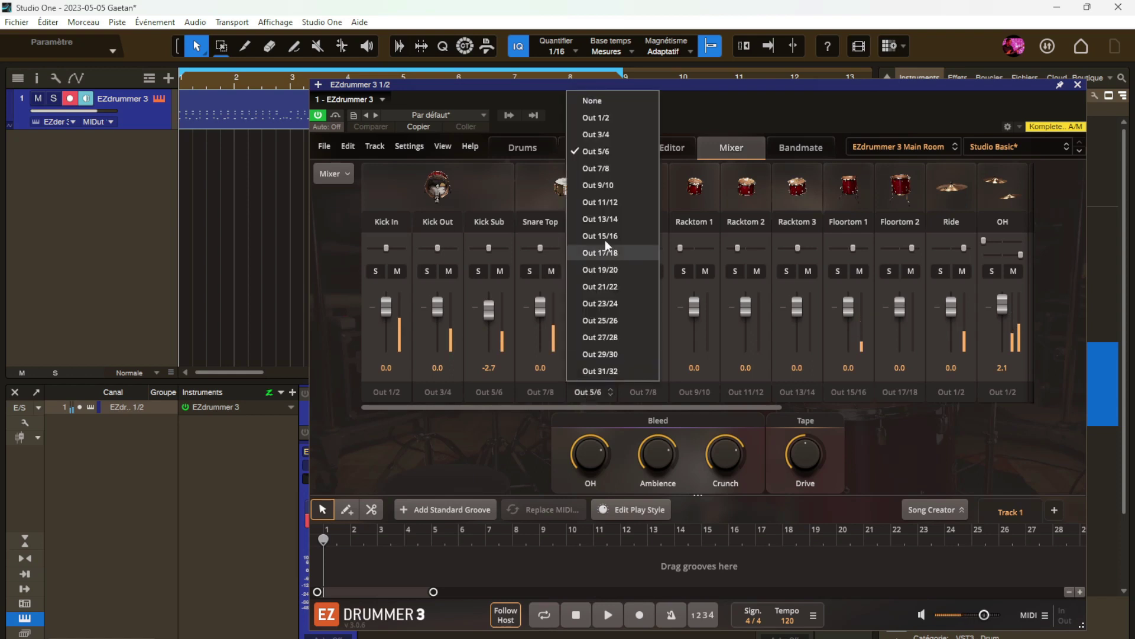
pyautogui.click(601, 185)
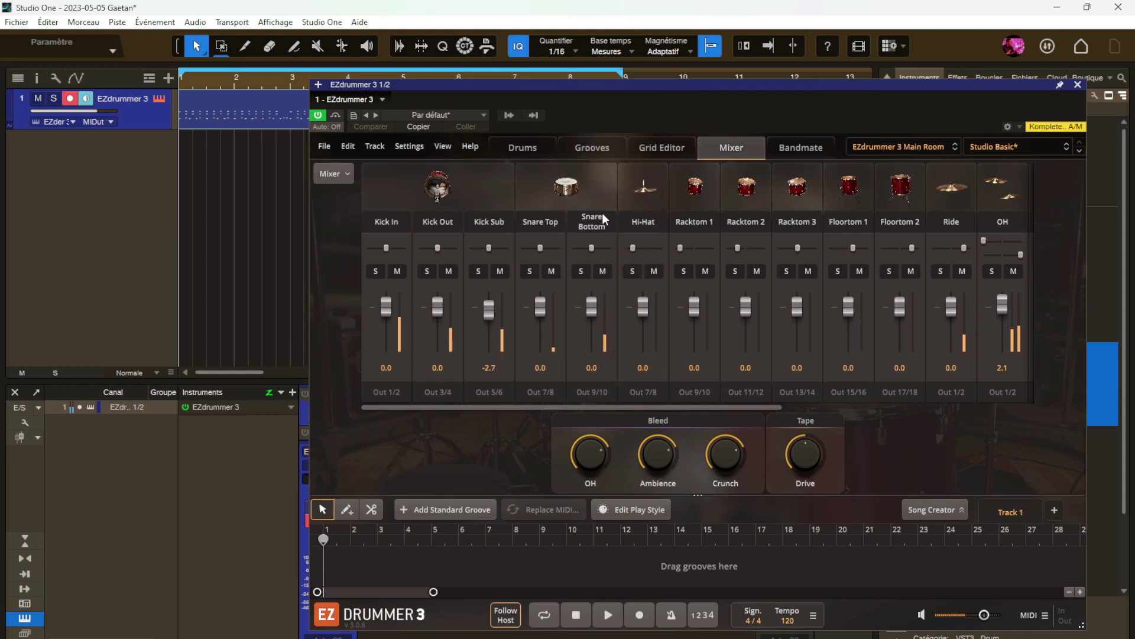
# - Route the Hi-Hat channel to Out 11/12 and the Racktom 1 channel to Out 13/14
pyautogui.click(647, 394)
pyautogui.click(652, 201)
pyautogui.click(695, 391)
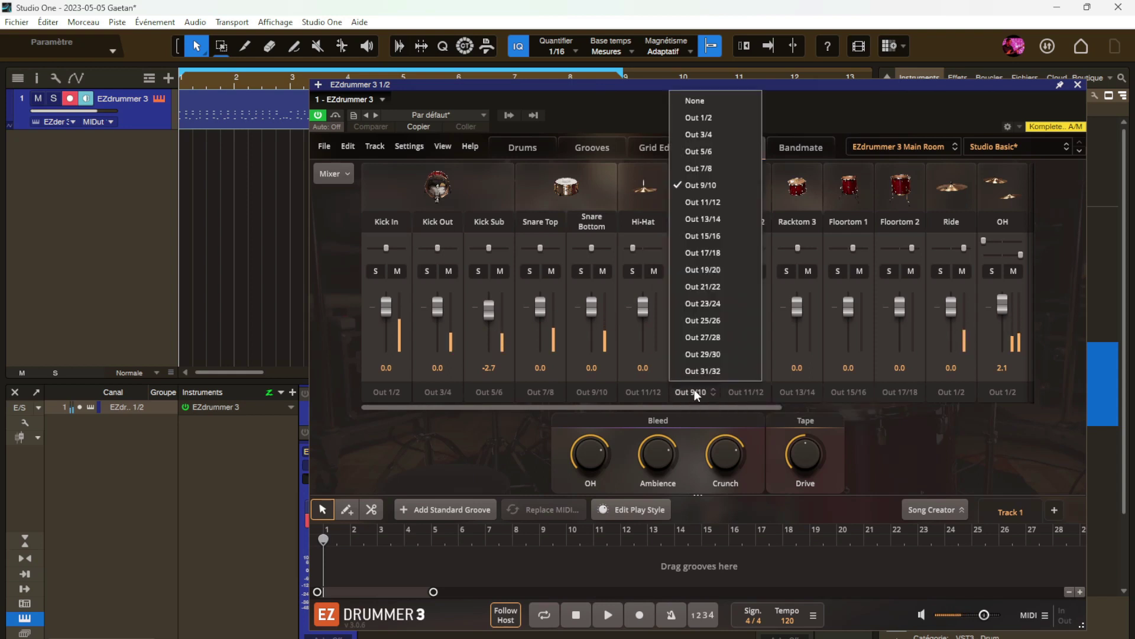
pyautogui.click(709, 218)
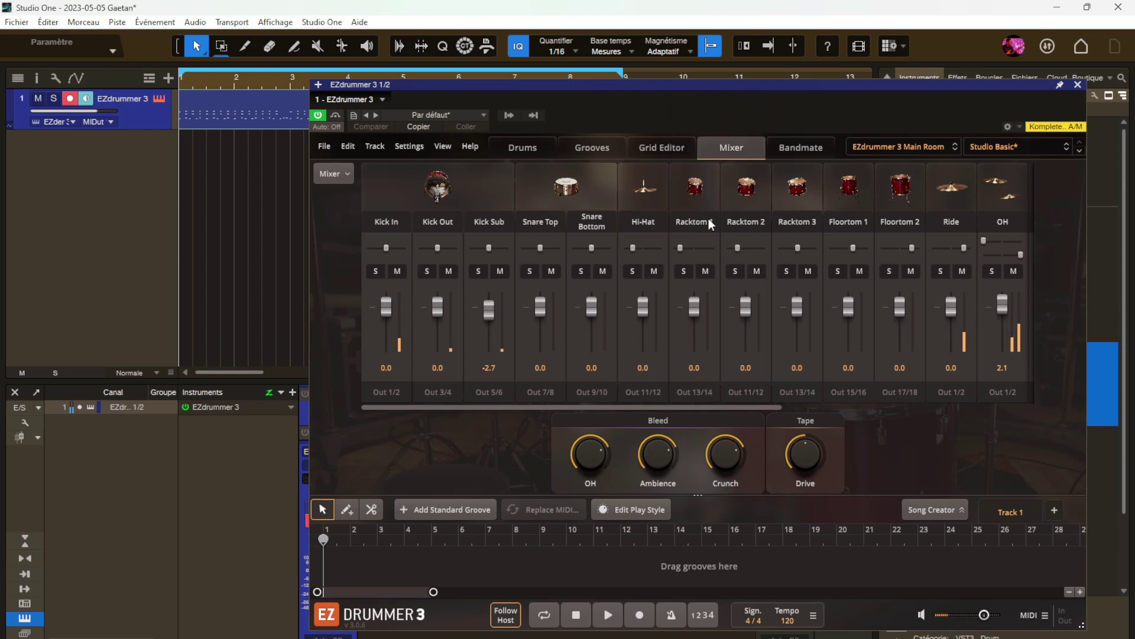
# - Route the Racktom 2 channel to Out 15/16 and the Racktom 3 channel to Out 17/18
pyautogui.click(744, 392)
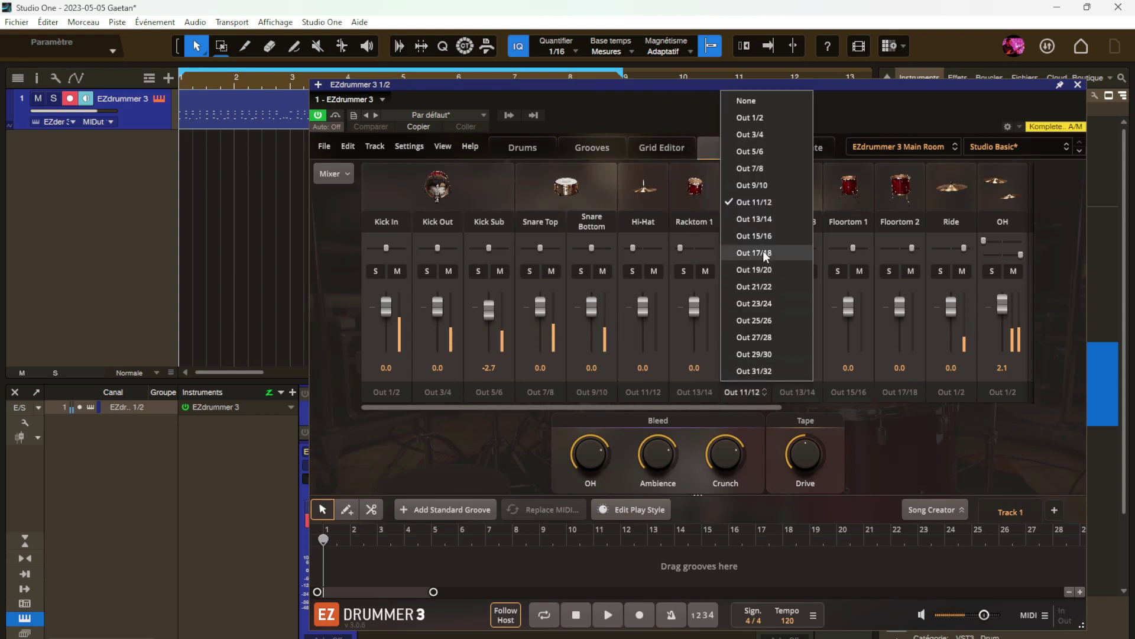
pyautogui.click(753, 235)
pyautogui.click(796, 391)
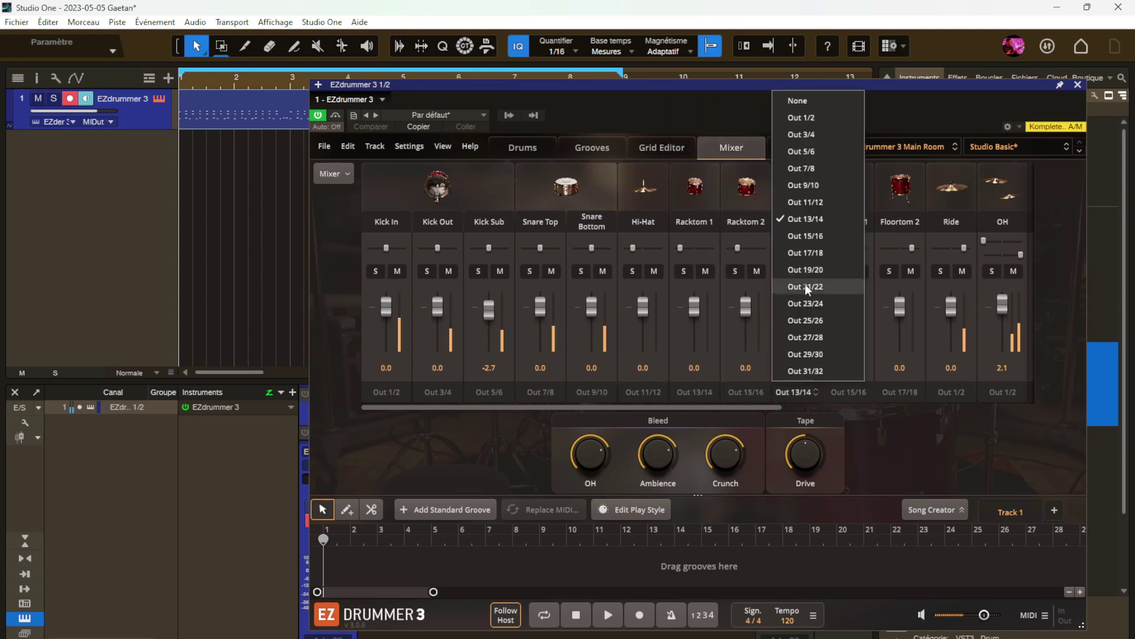
pyautogui.click(811, 251)
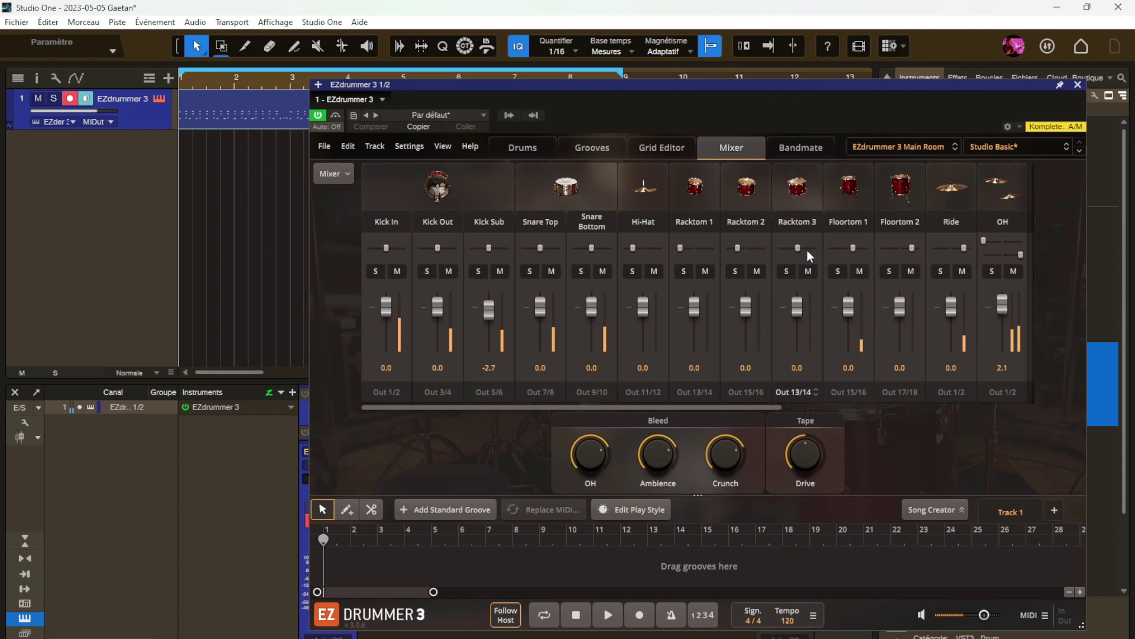
# - Route the Floortom 1 channel to Out 19/20 and the Floortom 2 channel to Out 21/22
pyautogui.click(843, 392)
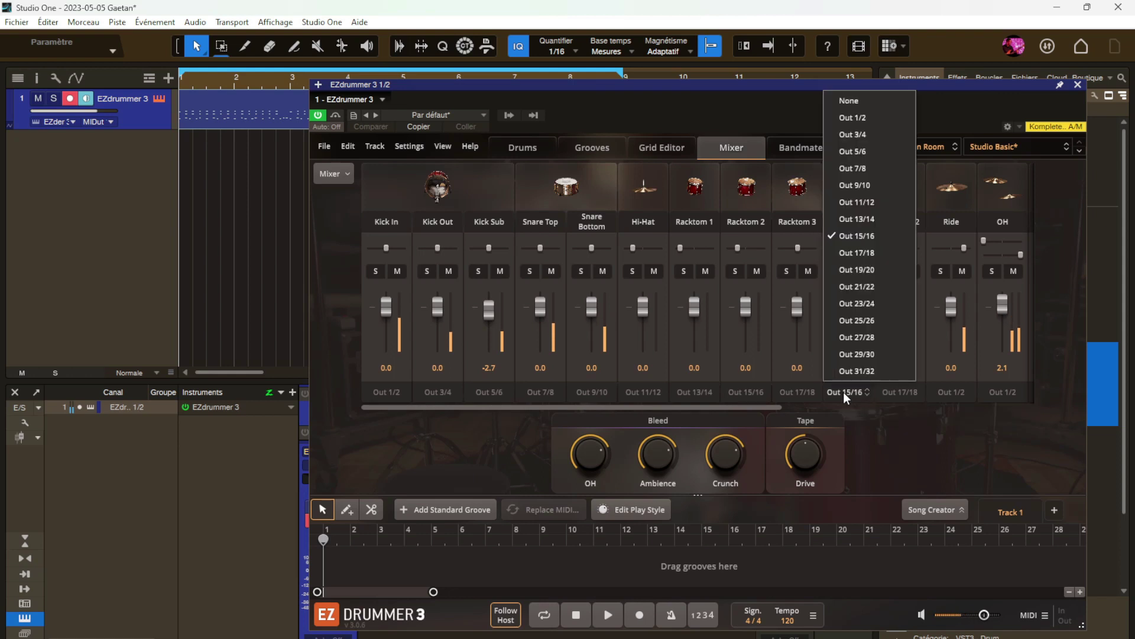
pyautogui.click(856, 269)
pyautogui.click(896, 391)
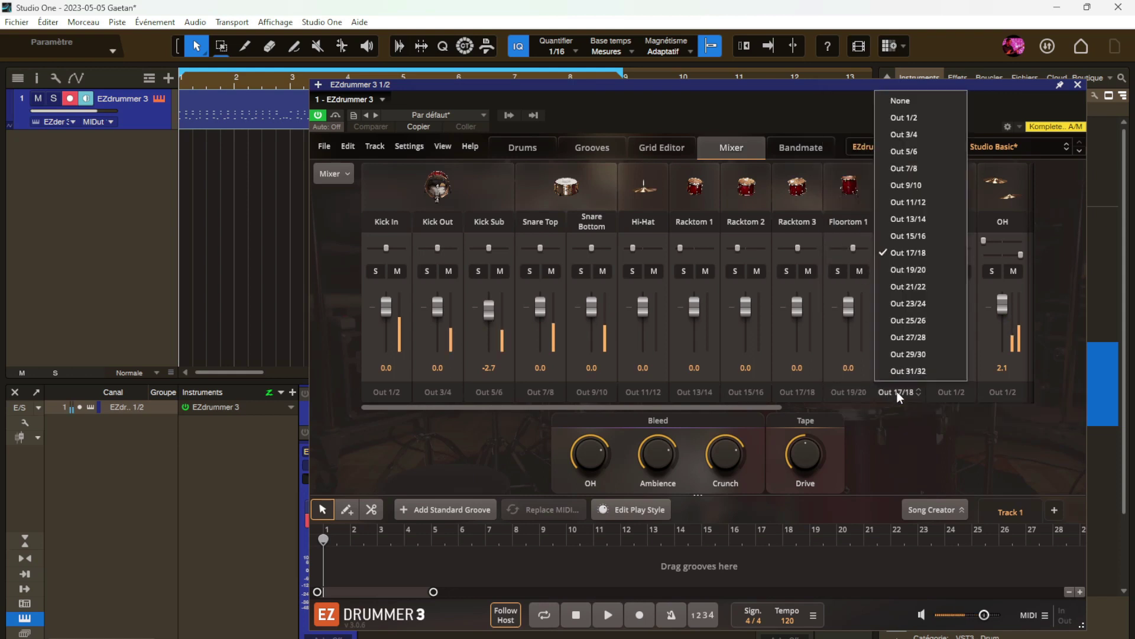
pyautogui.click(903, 286)
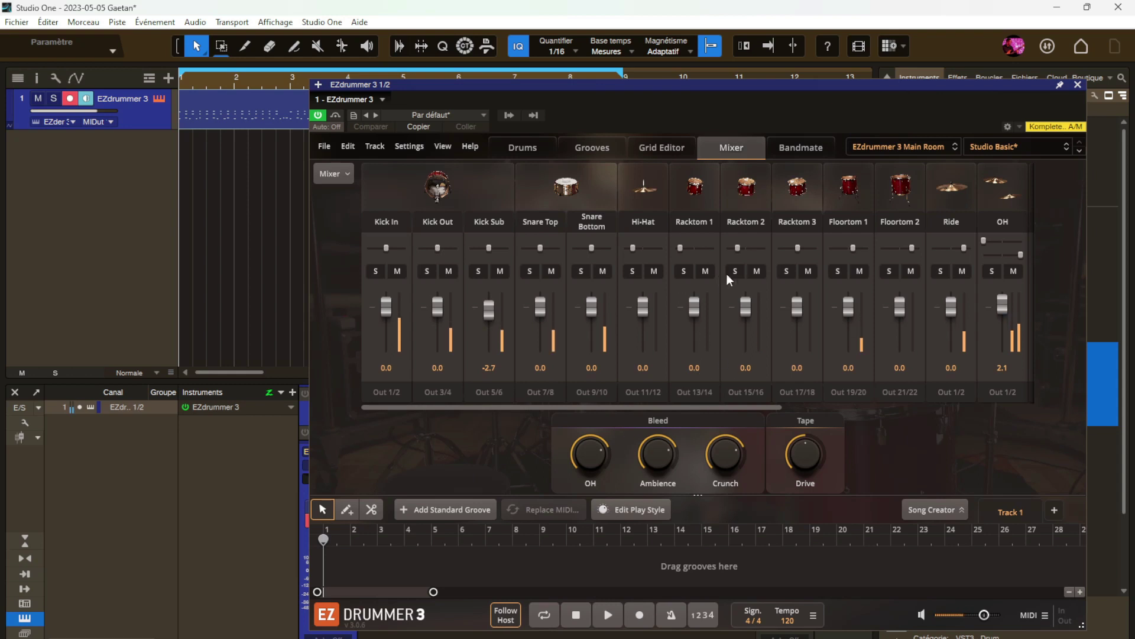
# - Stop the Chorus 01 groove preview and close the EZdrummer 3 window
pyautogui.click(590, 147)
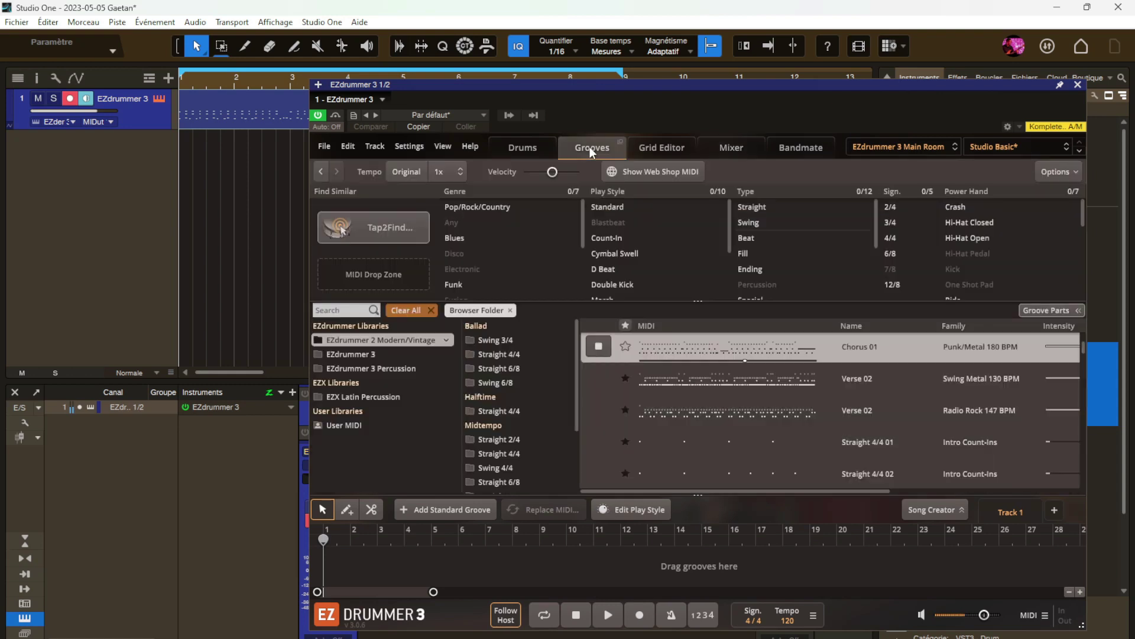
pyautogui.click(592, 349)
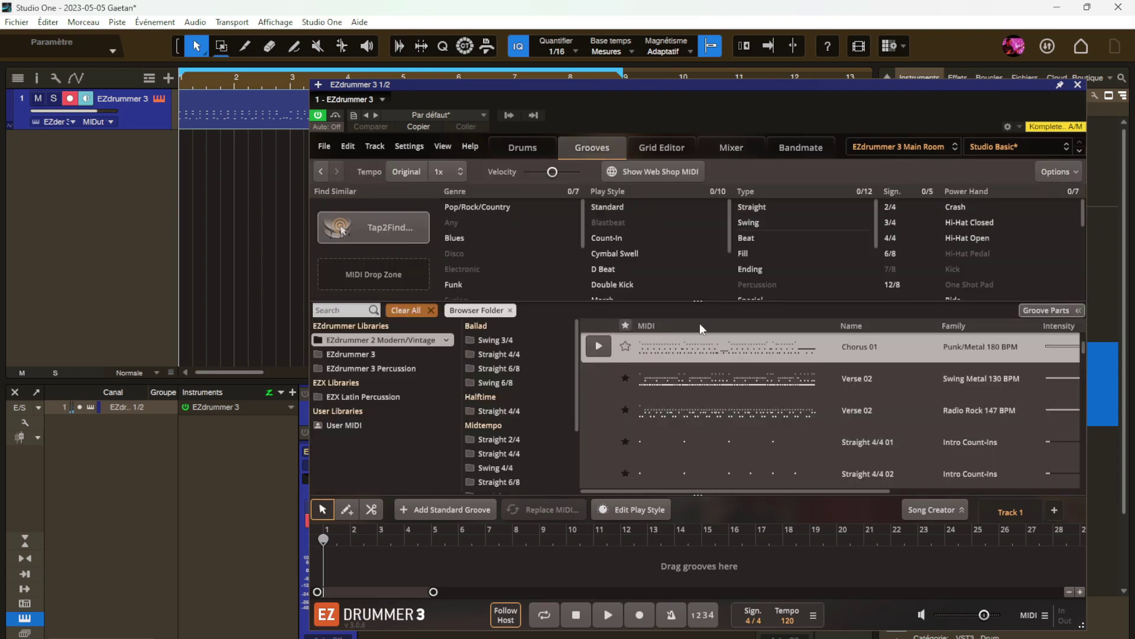
pyautogui.click(1078, 86)
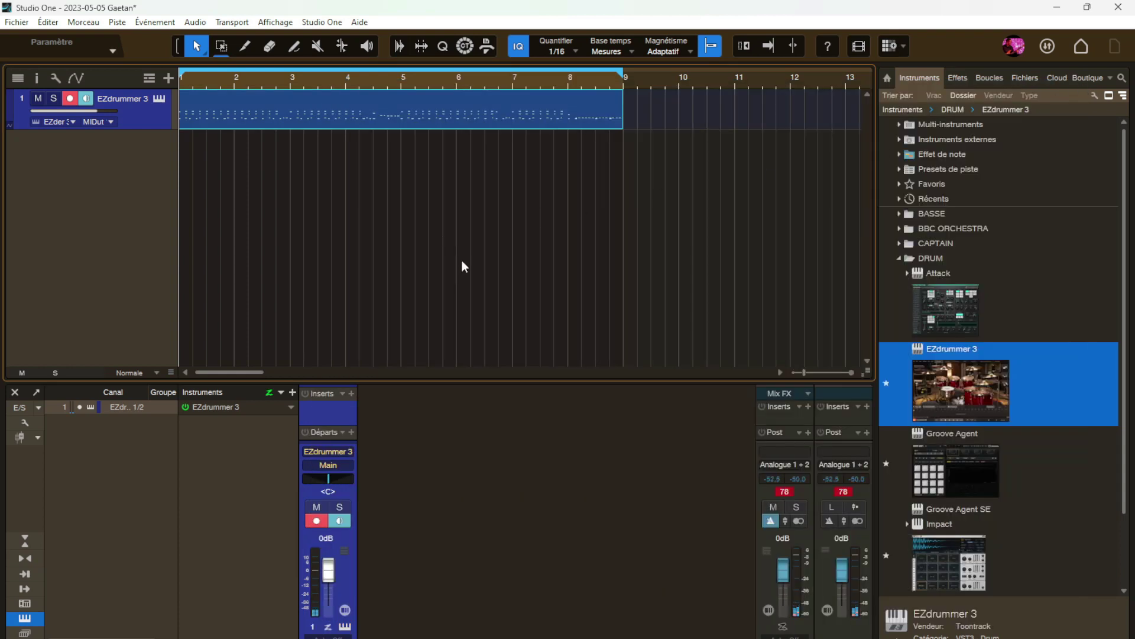
# - Expand the EZdrummer 3 instrument's outputs in the console and activate all of them from 3/4 to 31/32
pyautogui.click(218, 405)
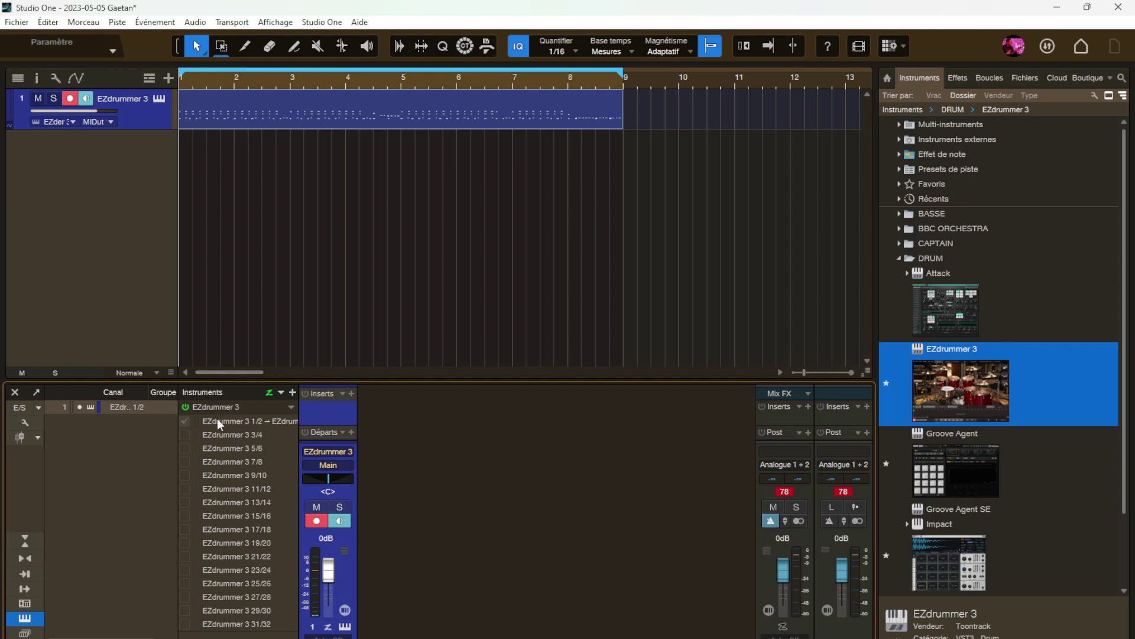
pyautogui.click(185, 433)
pyautogui.click(185, 448)
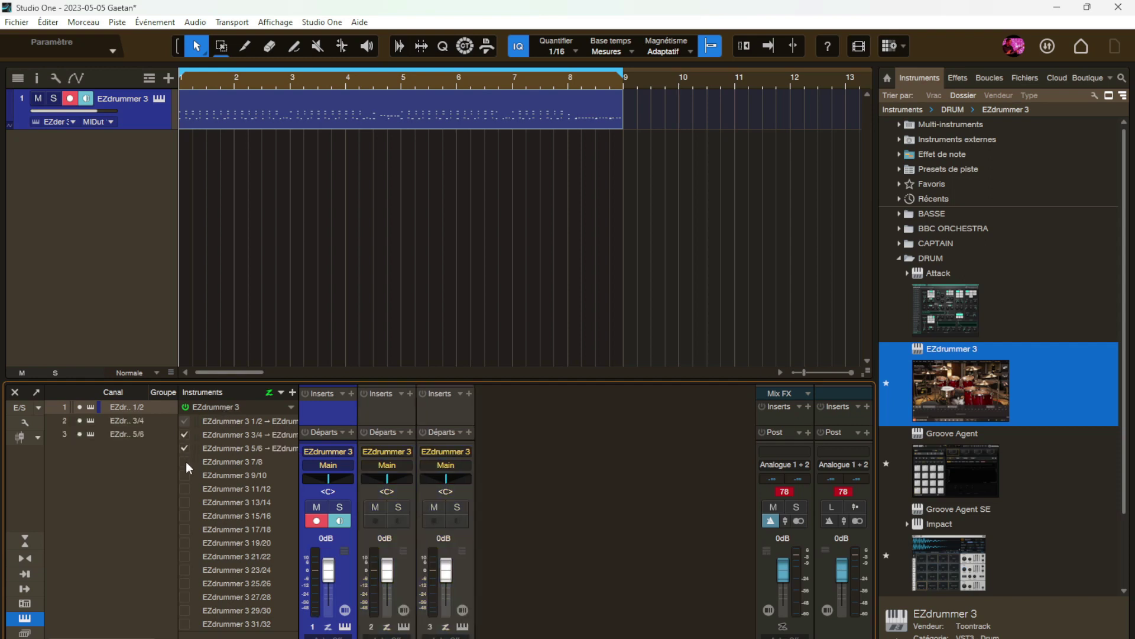
pyautogui.click(186, 462)
pyautogui.moveTo(182, 474); pyautogui.dragTo(185, 625)
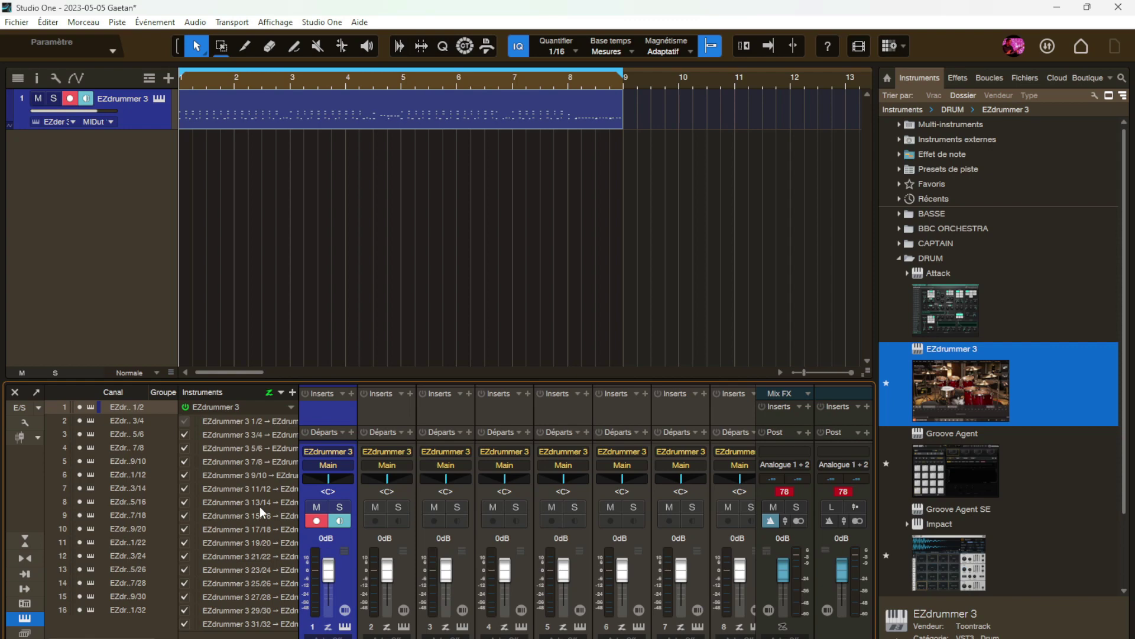
# - Deactivate the unused EZdrummer 3 outputs 23/24 to 31/32 and check the remaining console channels
pyautogui.click(185, 624)
pyautogui.moveTo(185, 623); pyautogui.dragTo(181, 569)
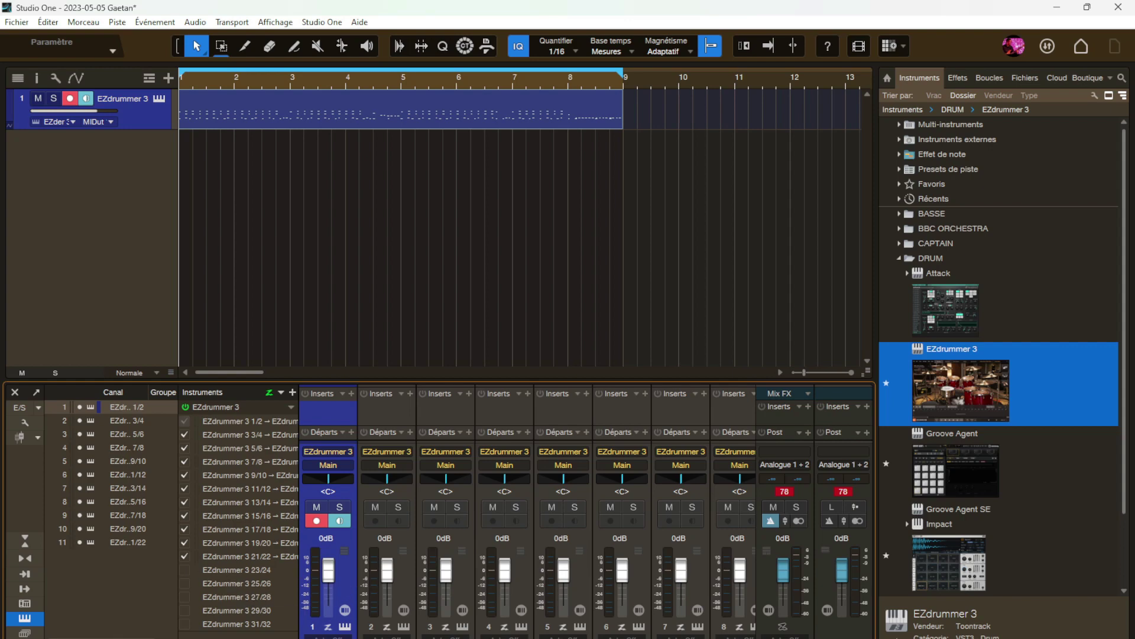
pyautogui.hscroll(3, 526, 511)
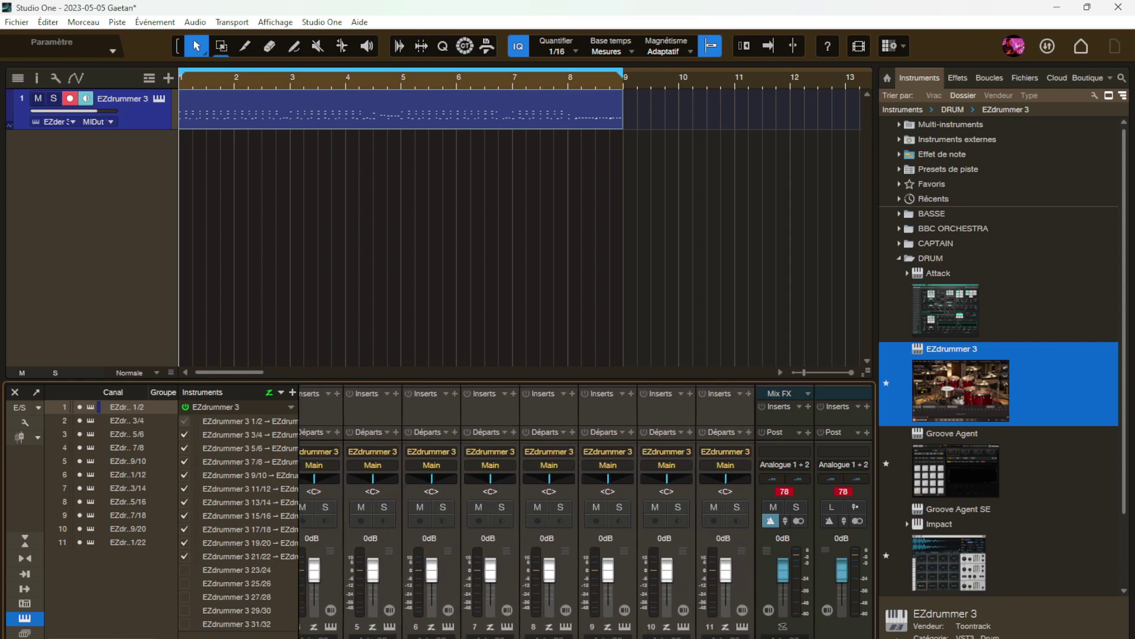
pyautogui.hscroll(-3, 527, 512)
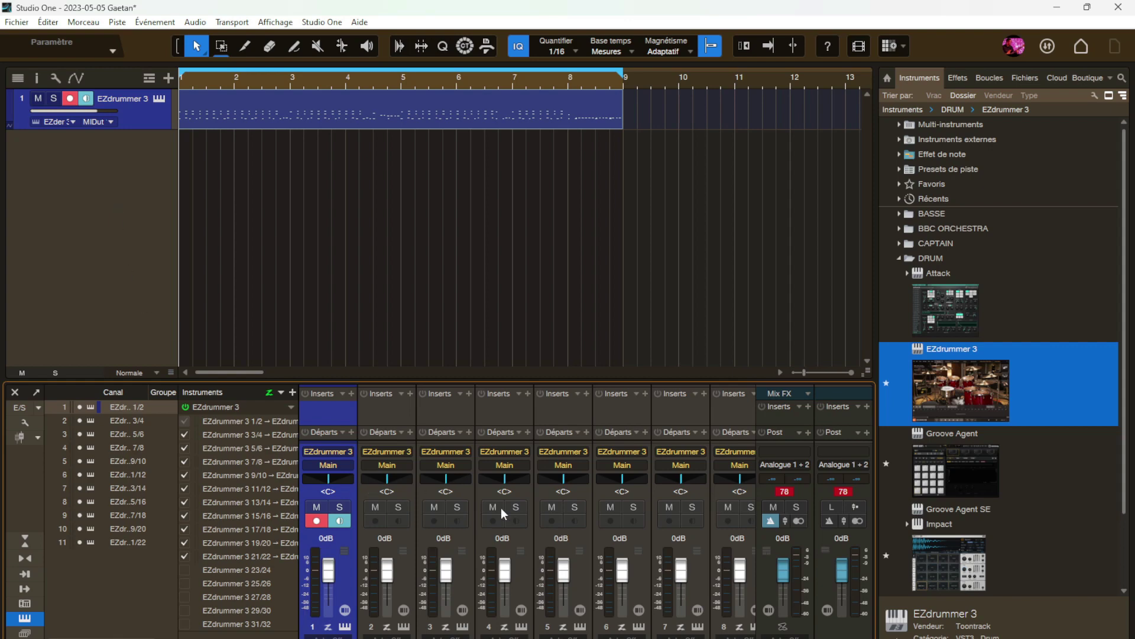
# - Export the EZdrummer 3 output channels 1/2 to 21/22 as 24-bit, 44.1 kHz Wave stems over the loop range, imported into tracks
pyautogui.click(137, 118)
pyautogui.click(90, 21)
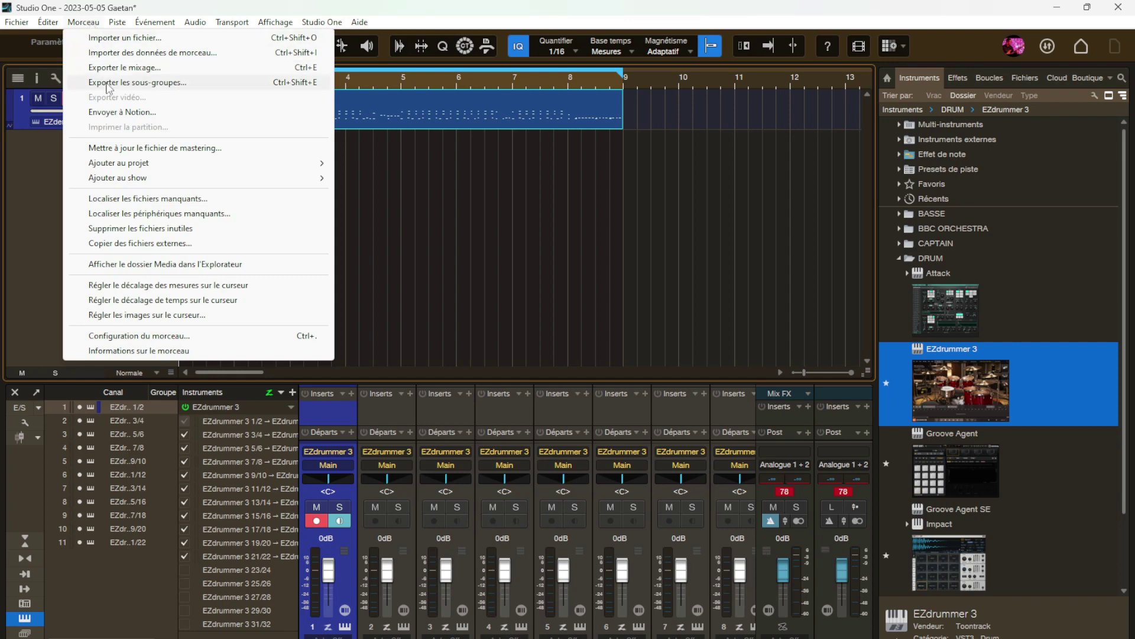
pyautogui.click(109, 88)
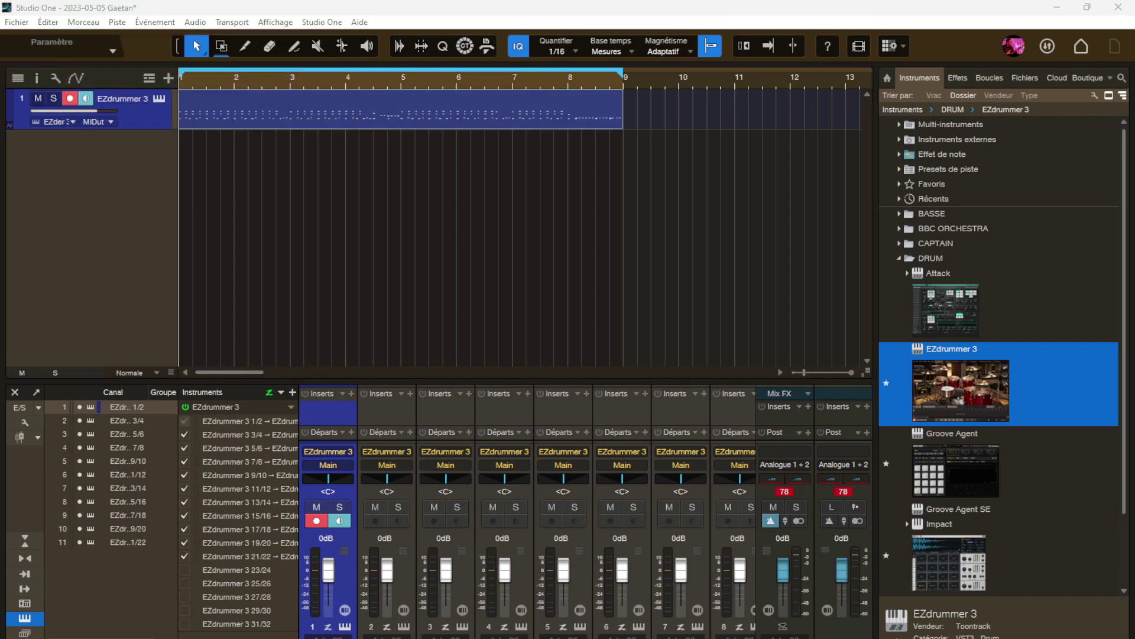
pyautogui.moveTo(171, 231); pyautogui.dragTo(572, 197)
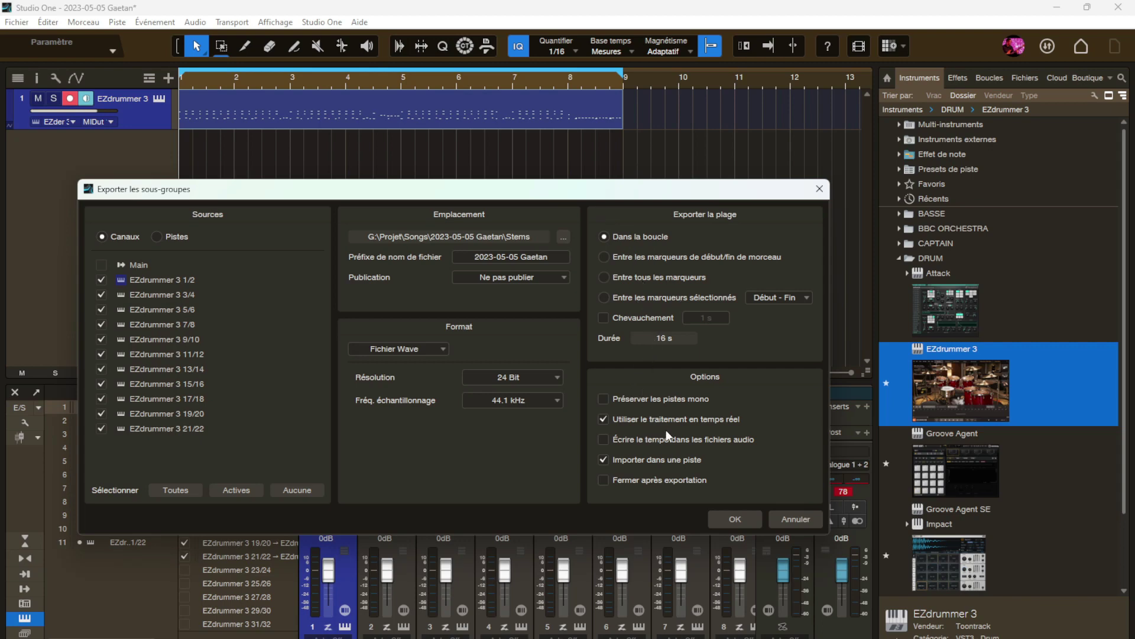
pyautogui.click(734, 518)
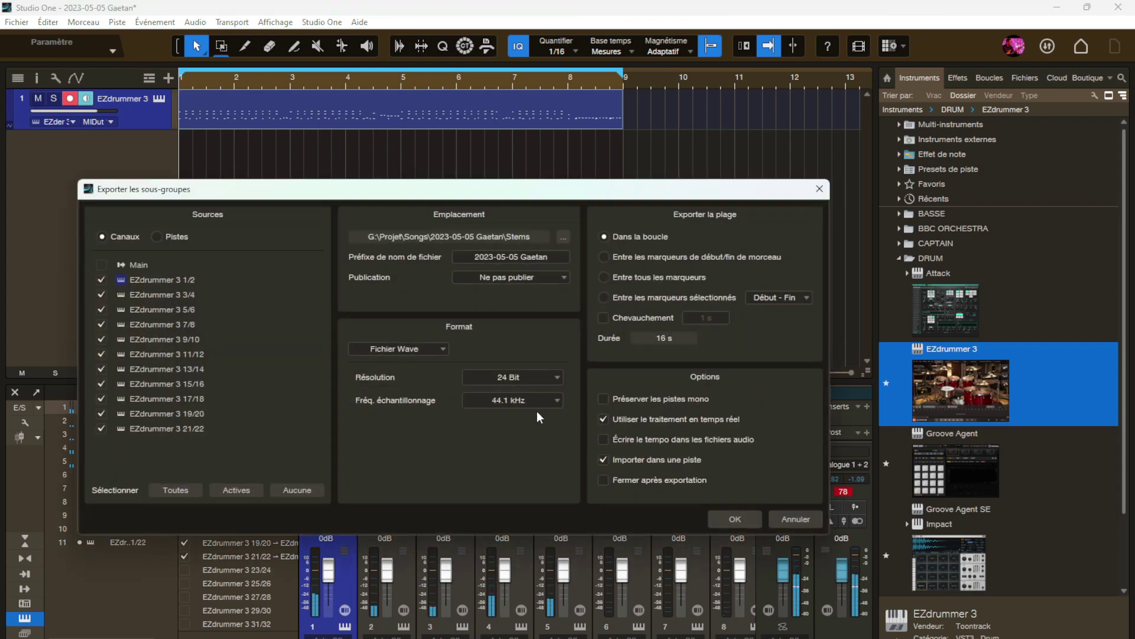
pyautogui.click(798, 521)
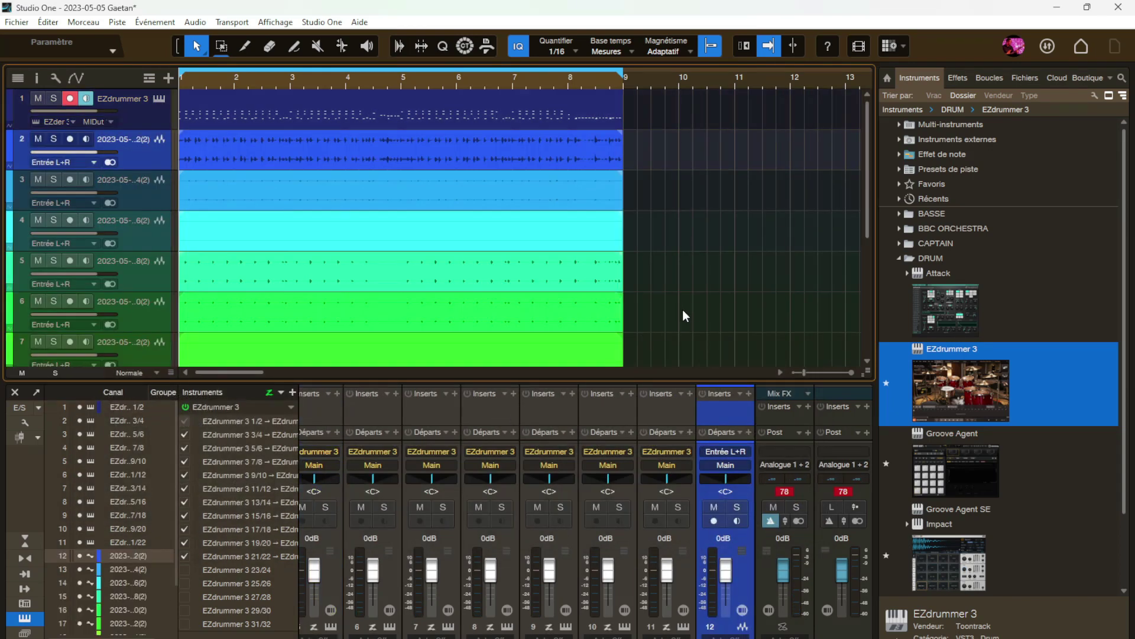
# - Set the arrangement's track height to Petite and look through the imported stem tracks
pyautogui.scroll(-6, 682, 310)
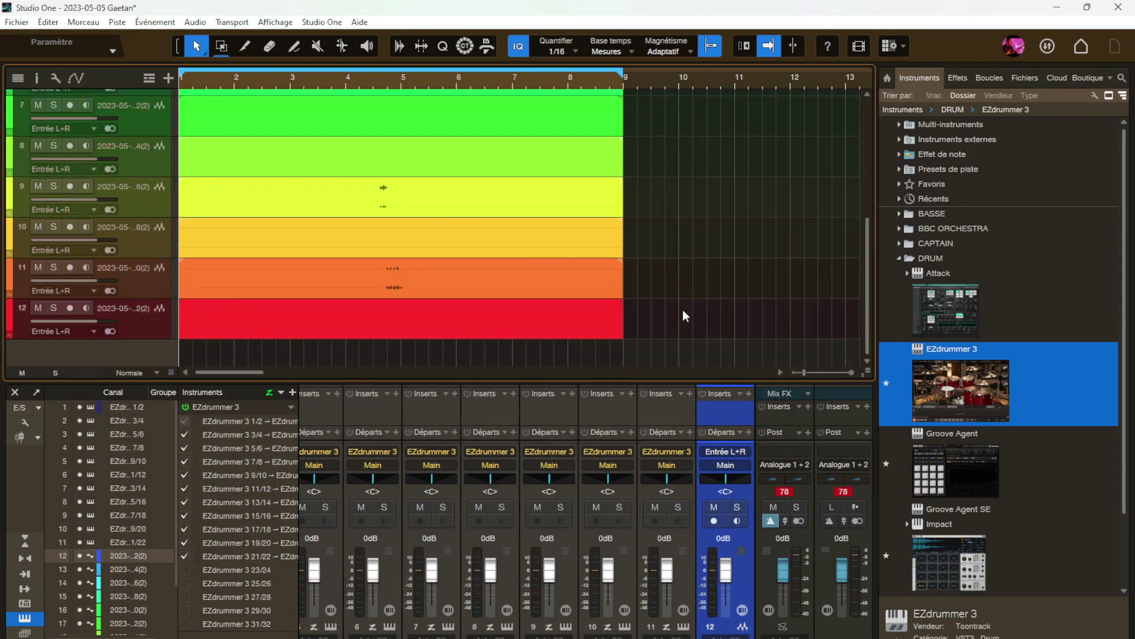
pyautogui.scroll(6, 682, 310)
pyautogui.scroll(-3, 683, 310)
pyautogui.scroll(-2, 683, 310)
pyautogui.click(156, 372)
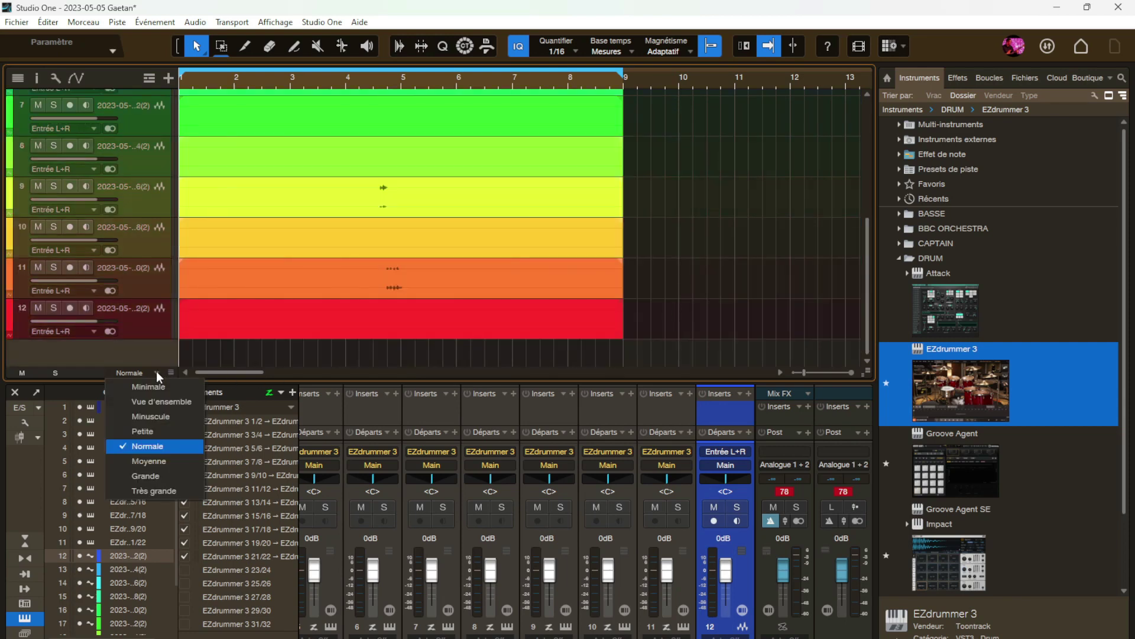
pyautogui.click(152, 431)
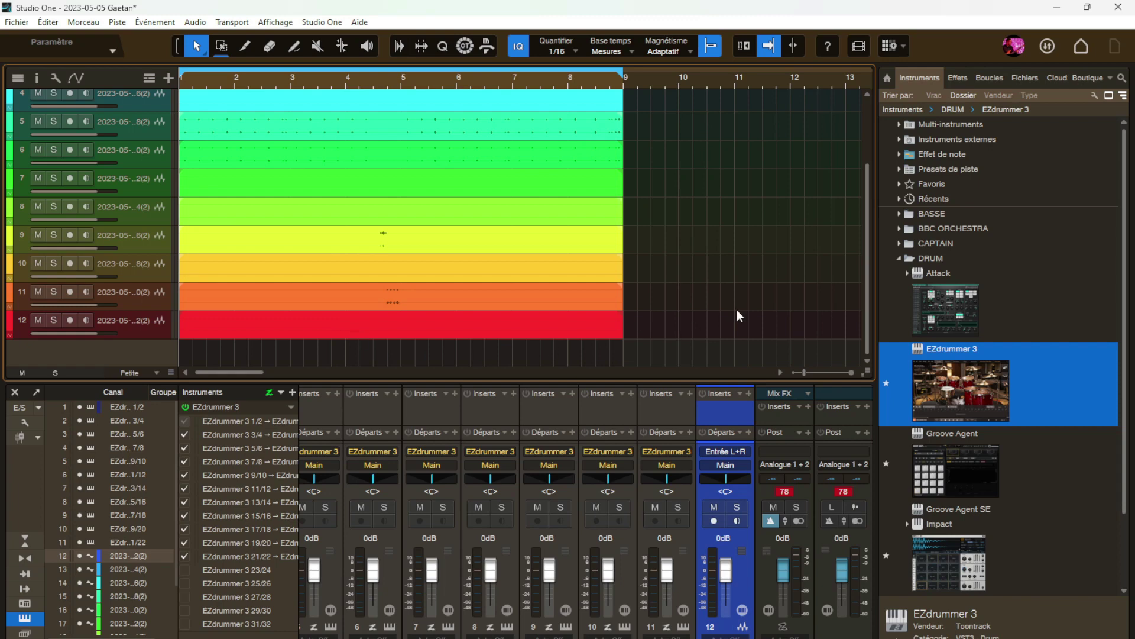
pyautogui.scroll(3, 736, 310)
pyautogui.scroll(-3, 737, 310)
pyautogui.scroll(3, 736, 316)
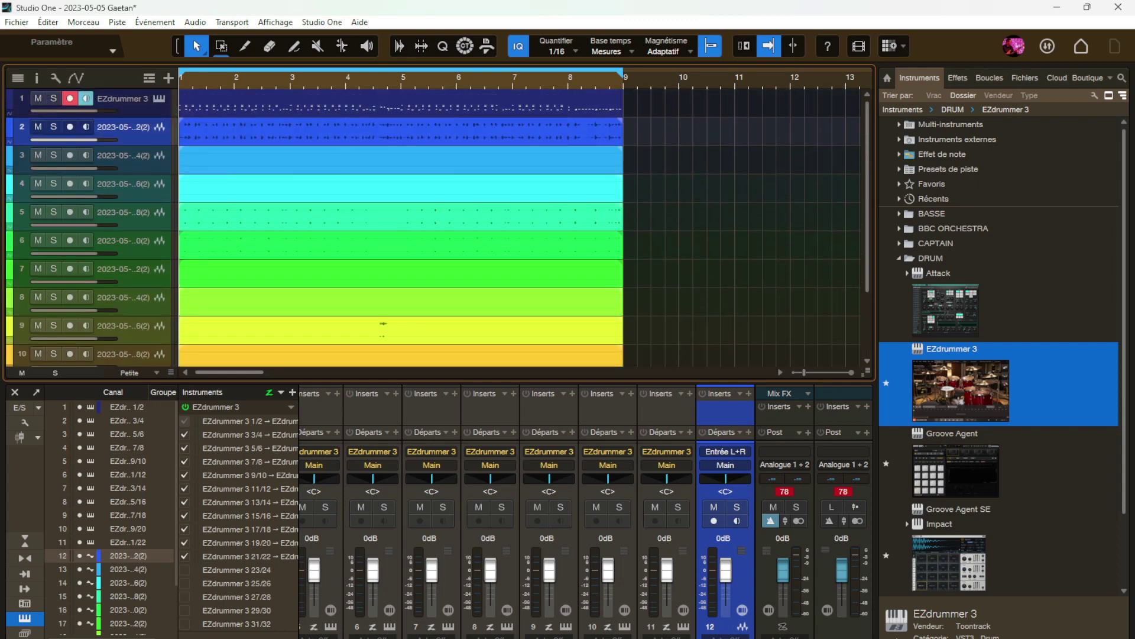
# - Start playback and mute the EZdrummer 3 instrument track so only the imported audio stems are heard
pyautogui.press('space')
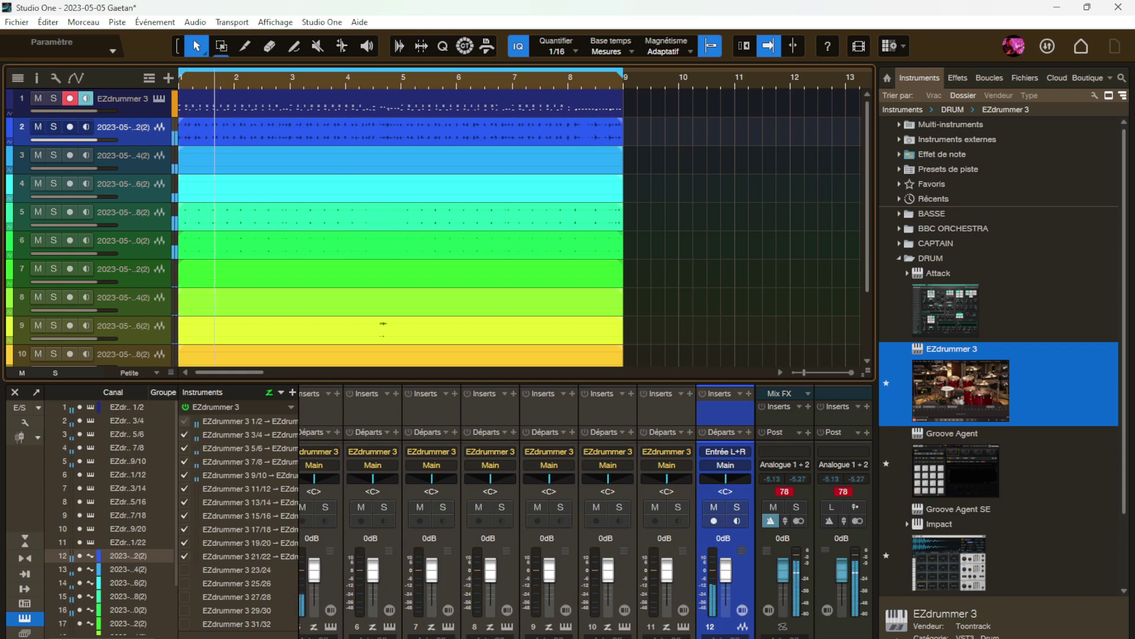
pyautogui.click(39, 98)
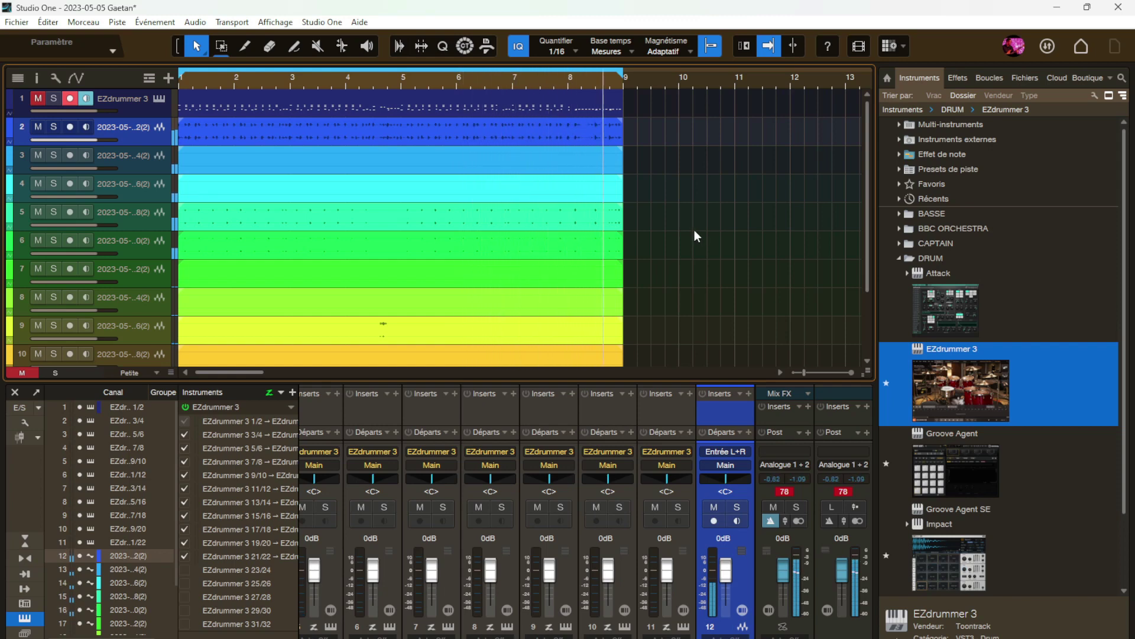
pyautogui.scroll(-3, 687, 228)
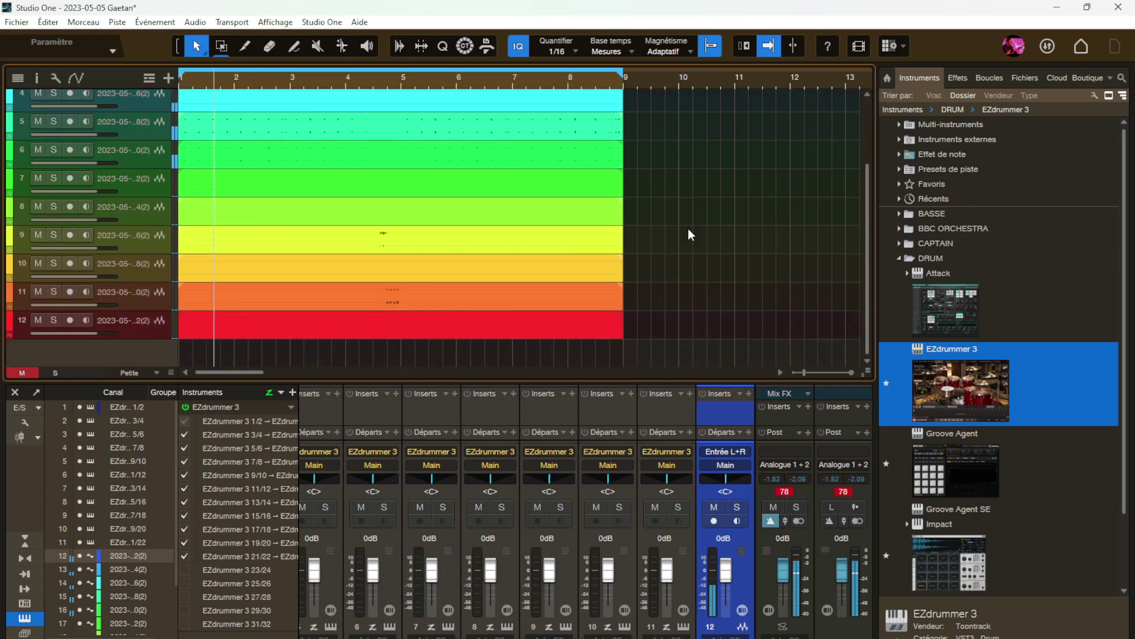
pyautogui.scroll(3, 687, 229)
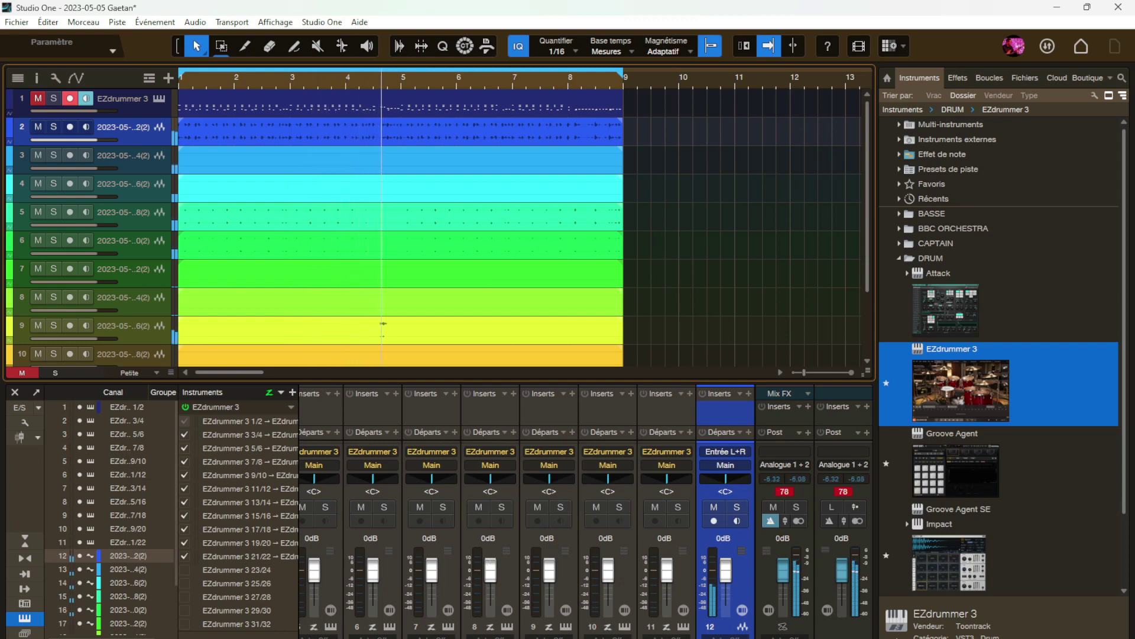
# - Audition the stems on console channels 13 and 12 by soloing each in turn during playback, and release the solos
pyautogui.hscroll(2, 494, 591)
pyautogui.hscroll(3, 527, 511)
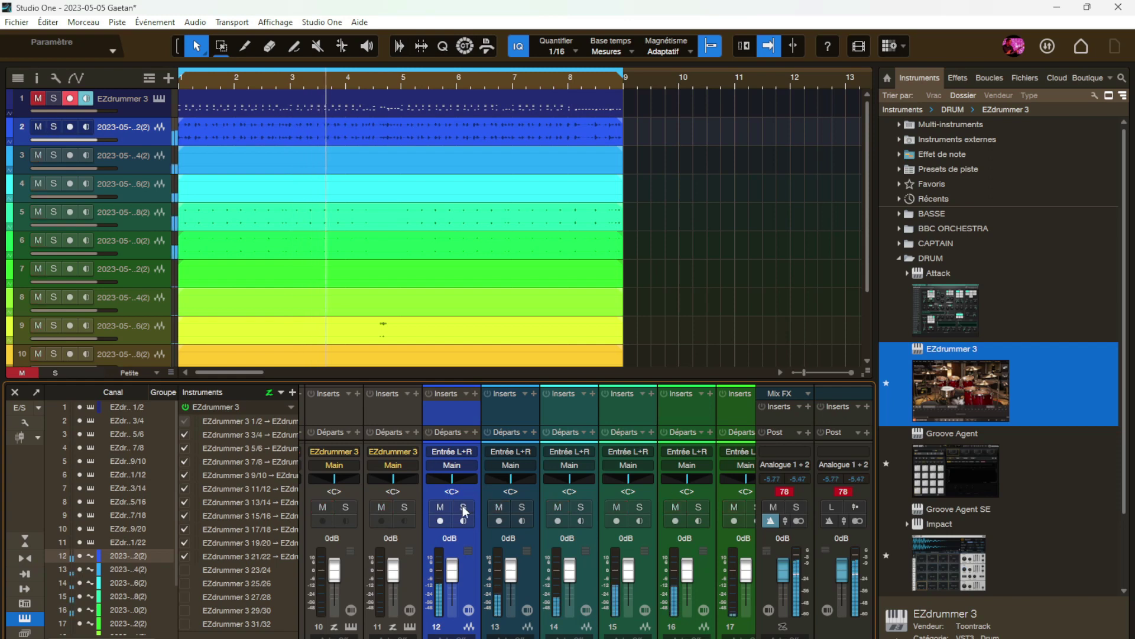
pyautogui.click(520, 508)
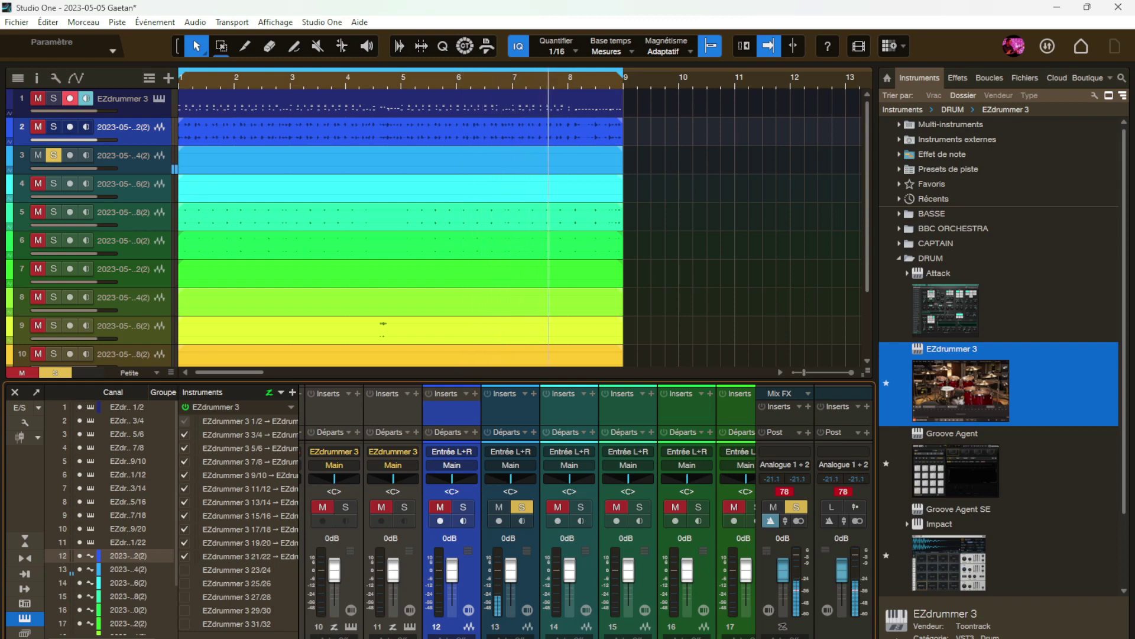
pyautogui.click(522, 507)
pyautogui.click(463, 506)
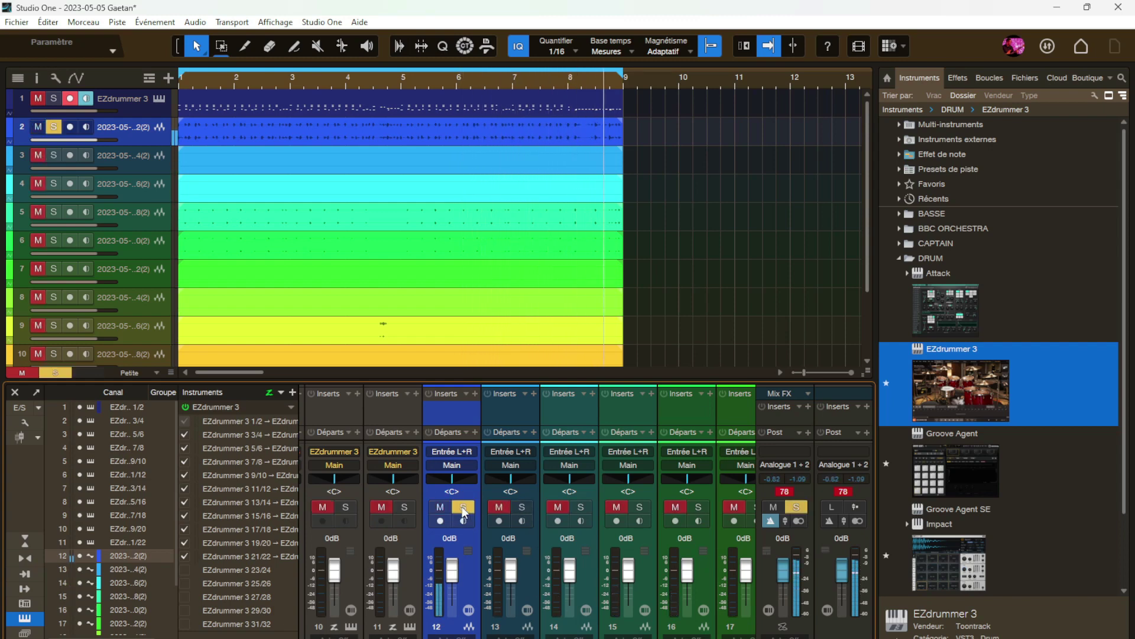
pyautogui.click(463, 507)
pyautogui.click(463, 507)
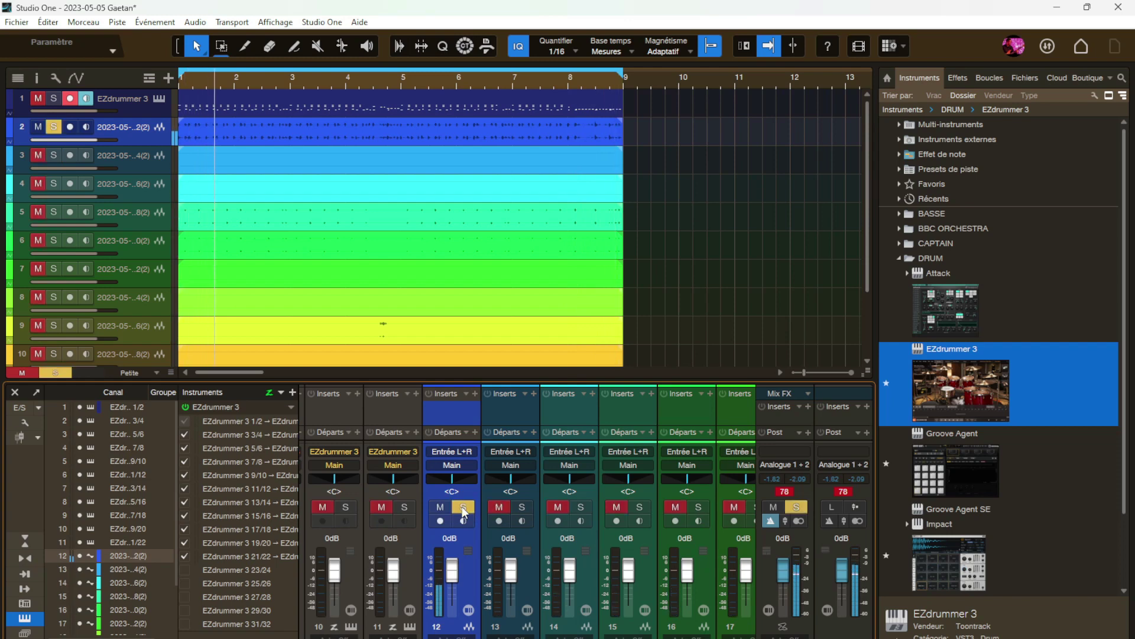
pyautogui.click(463, 507)
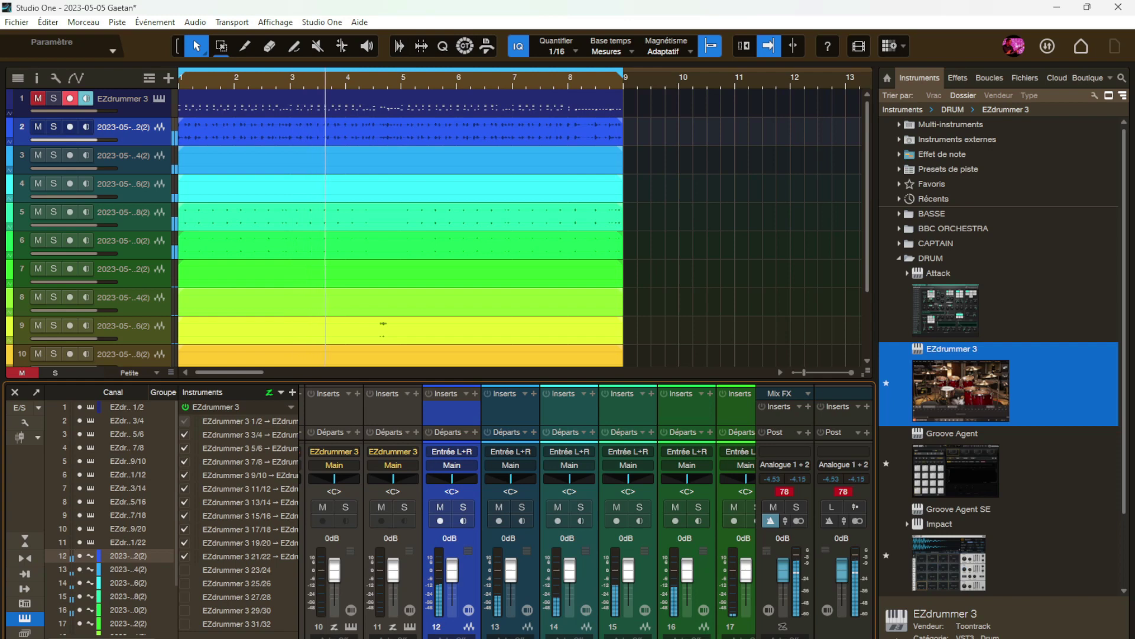
# - Audition the stems on console channels 14 and 15 by soloing each in turn during playback, and release the solos
pyautogui.click(582, 503)
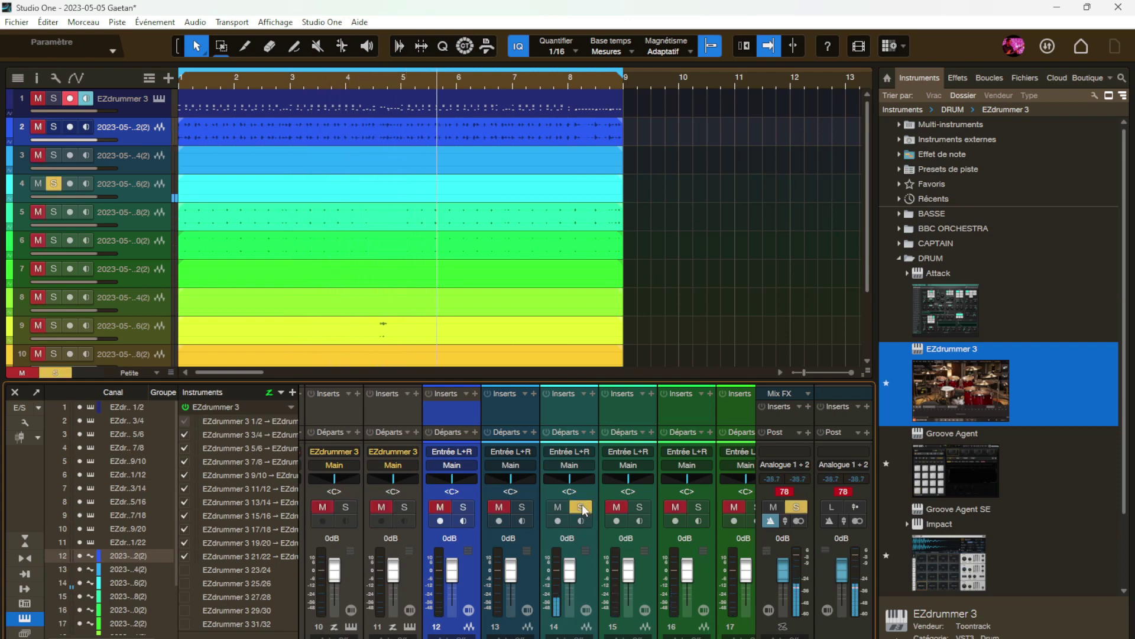
pyautogui.click(582, 503)
pyautogui.click(640, 507)
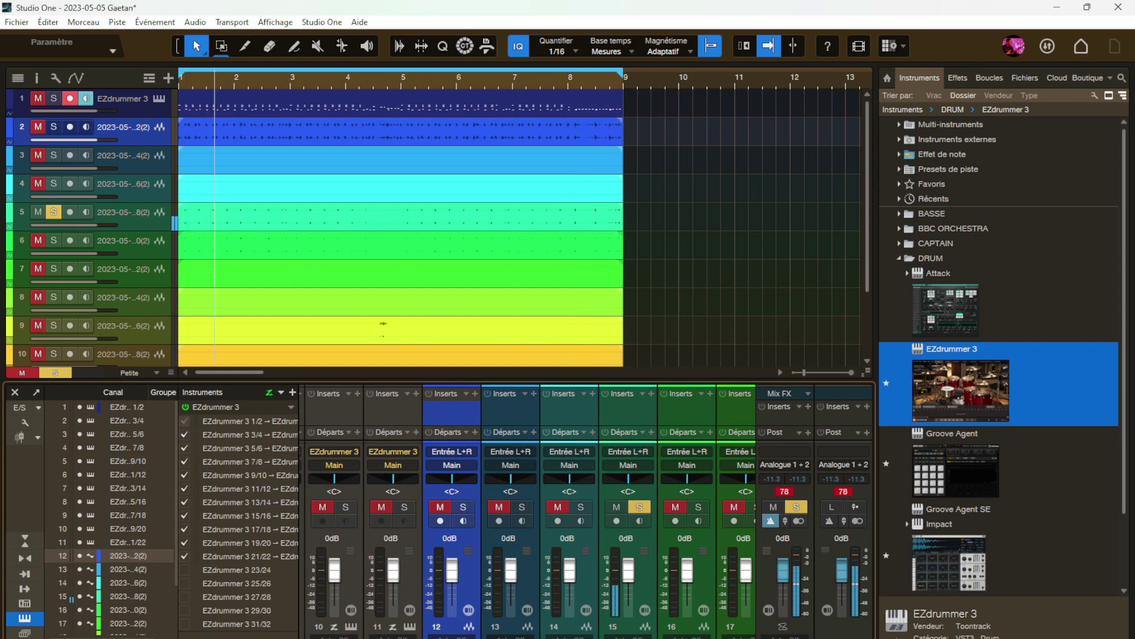
pyautogui.click(641, 509)
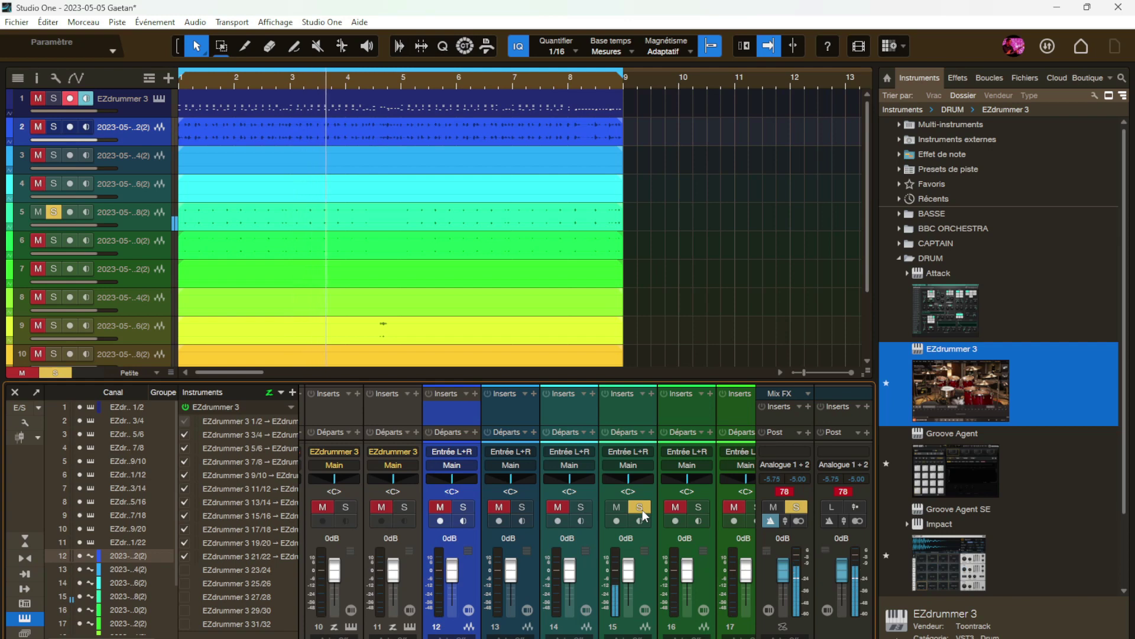
pyautogui.click(640, 507)
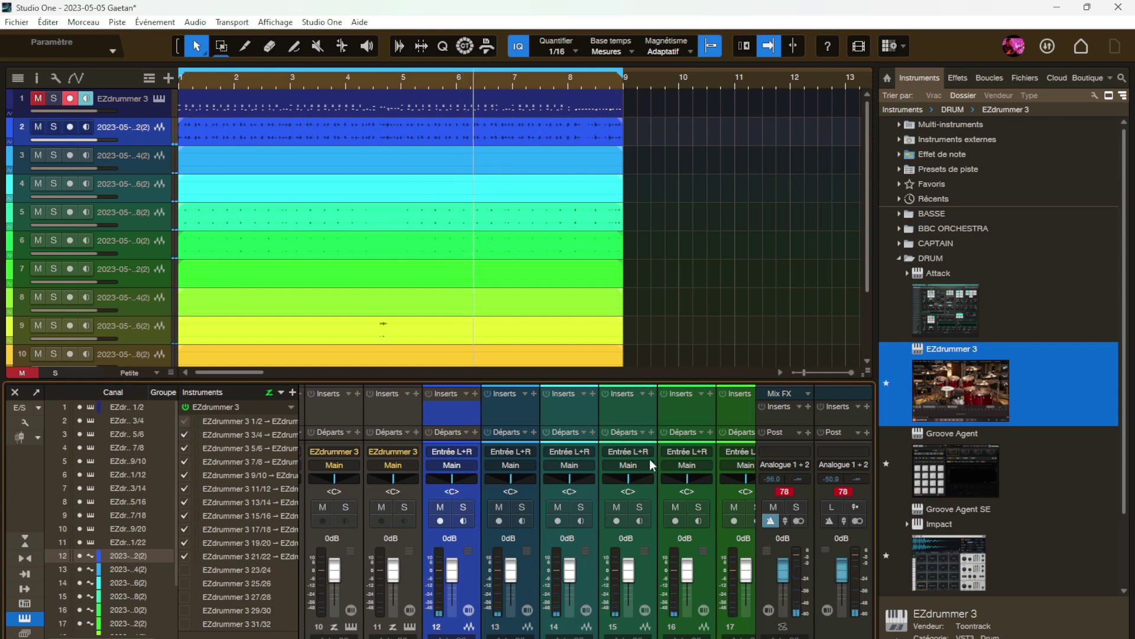
# - Deactivate EZdrummer 3's additional outputs 3/4 to 21/22 to remove their console channels, and reactivate them all
pyautogui.hscroll(5, 526, 508)
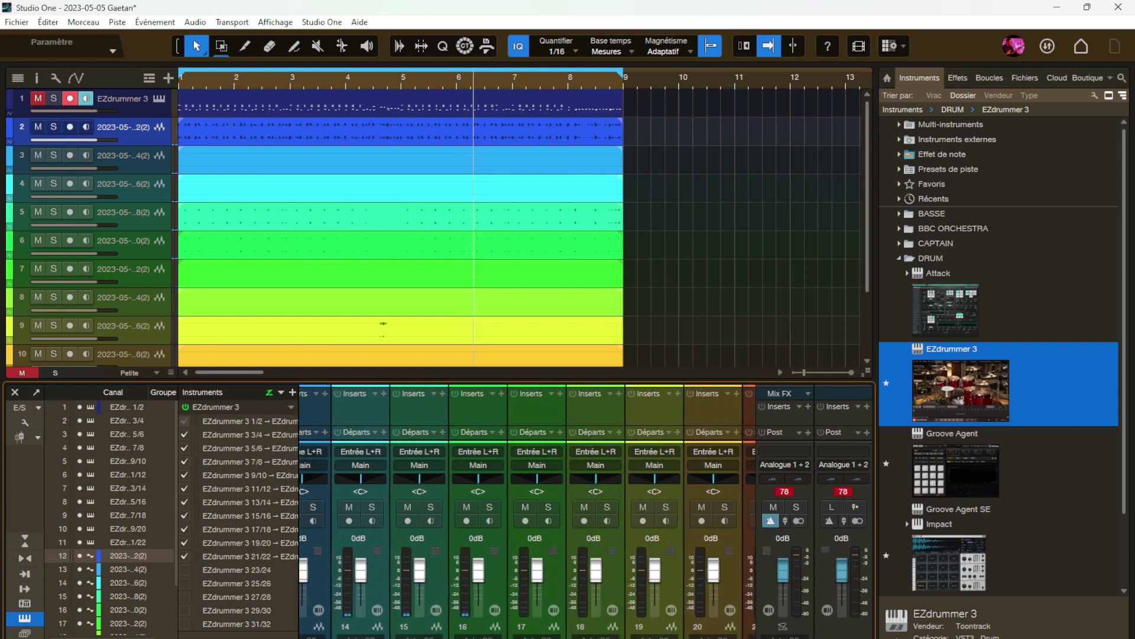
pyautogui.hscroll(-9, 526, 509)
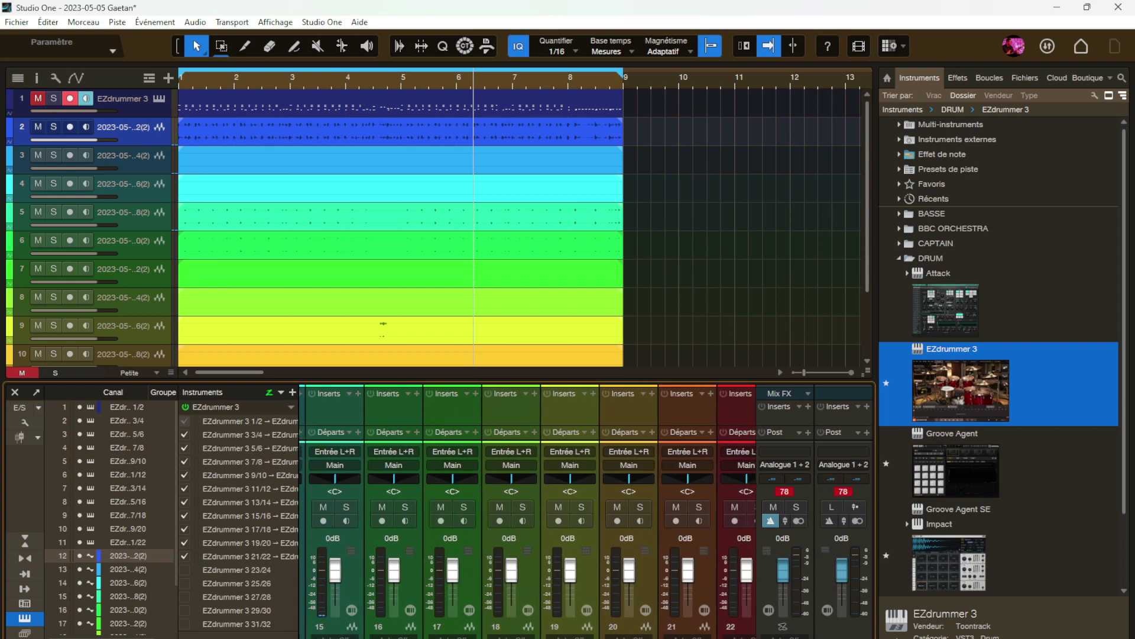
pyautogui.hscroll(-5, 526, 508)
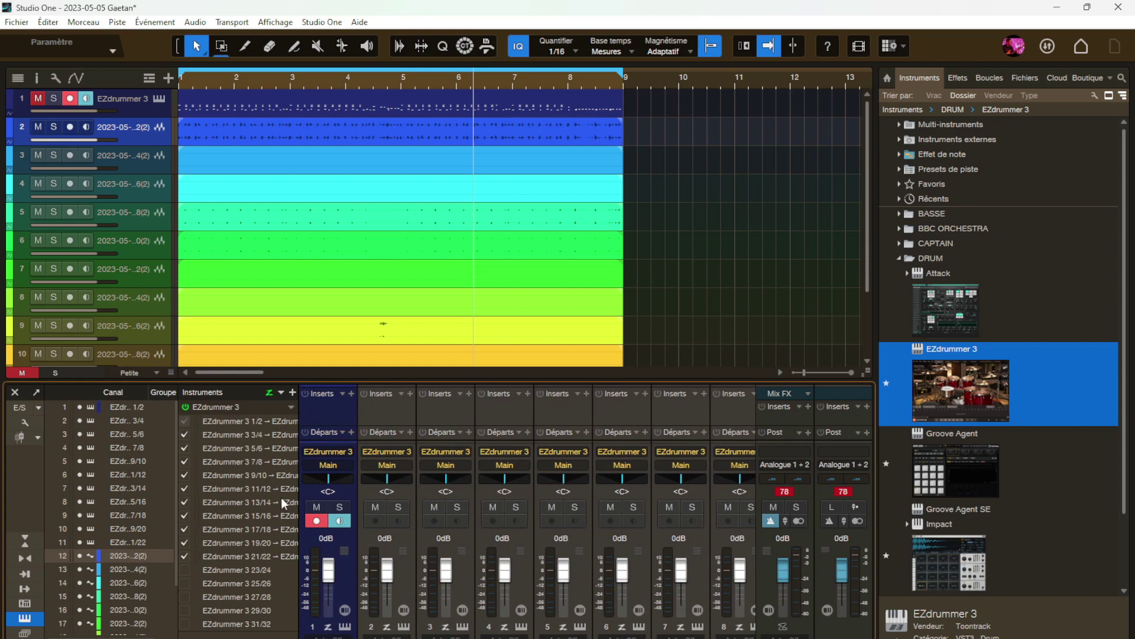
pyautogui.moveTo(182, 434); pyautogui.dragTo(187, 561)
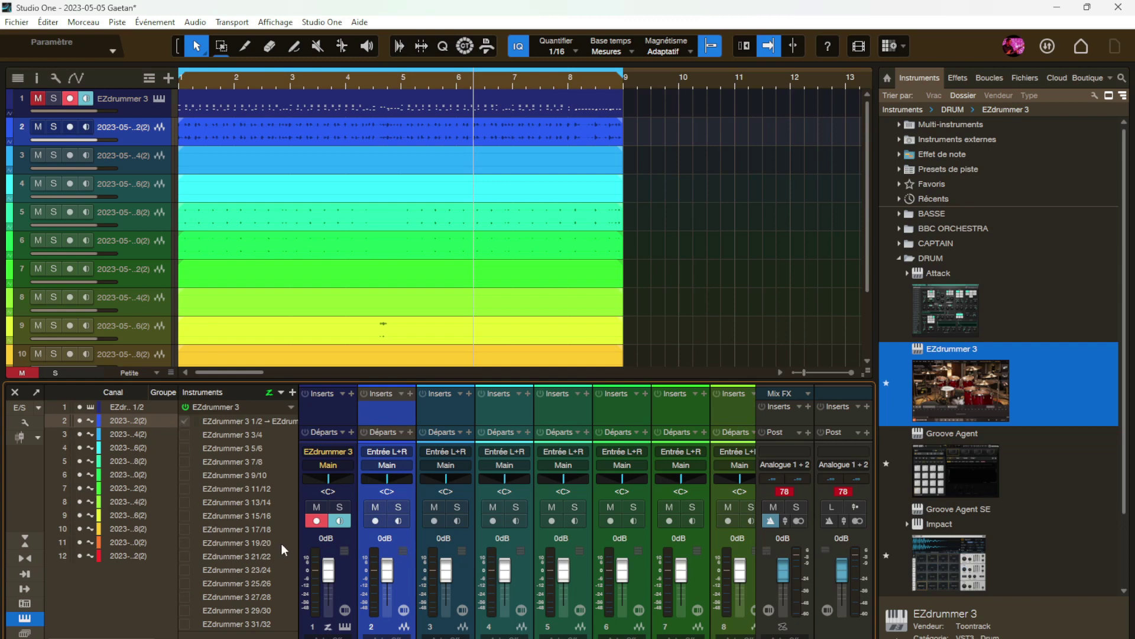
pyautogui.moveTo(185, 554); pyautogui.dragTo(186, 429)
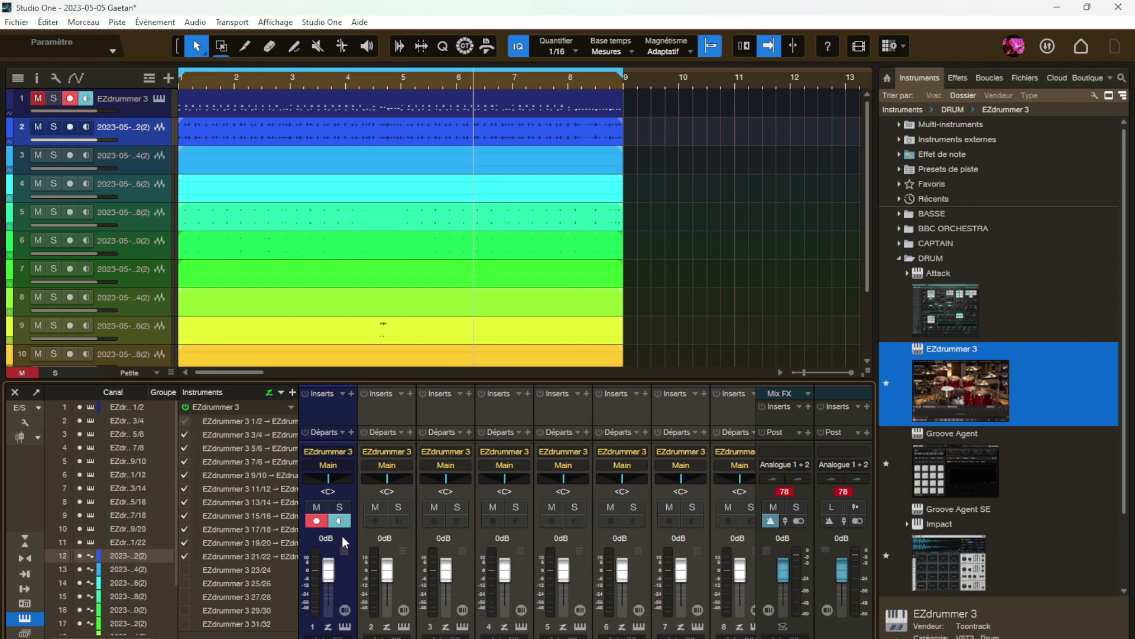
pyautogui.hscroll(10, 527, 512)
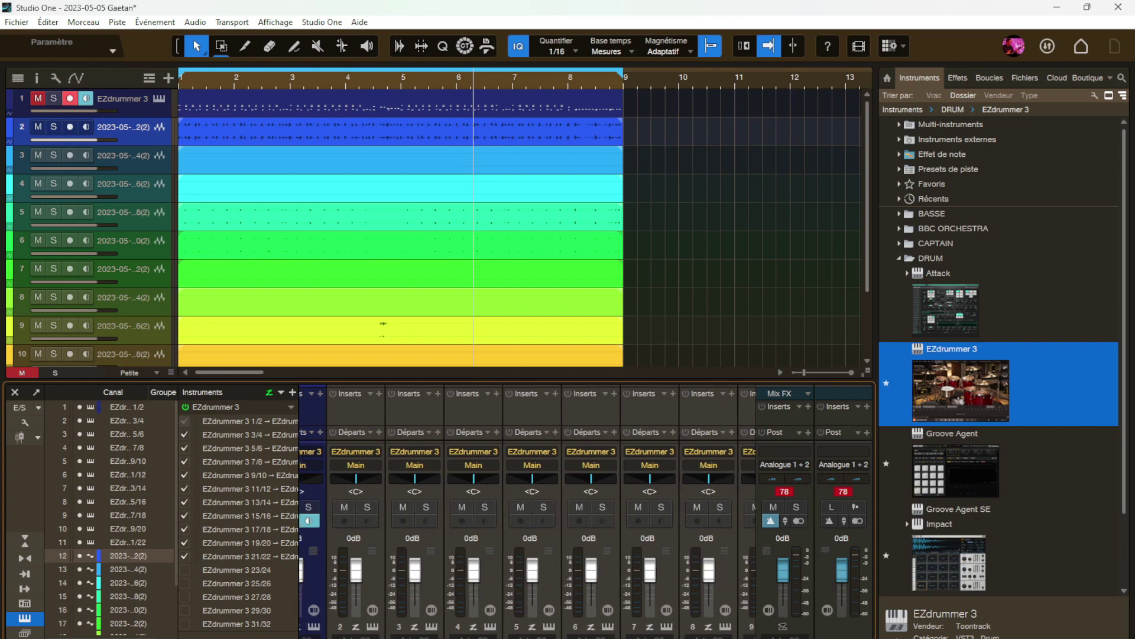
pyautogui.hscroll(-10, 344, 608)
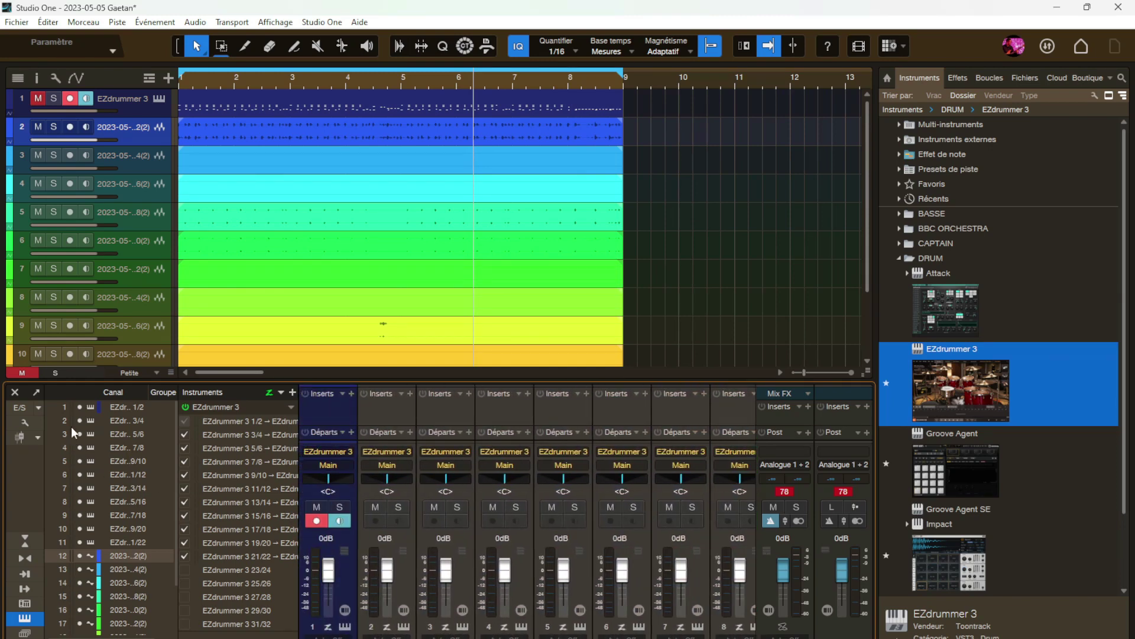
# - Hide the EZdrummer 3 1/2 channel from the console and the arrangement
pyautogui.click(65, 411)
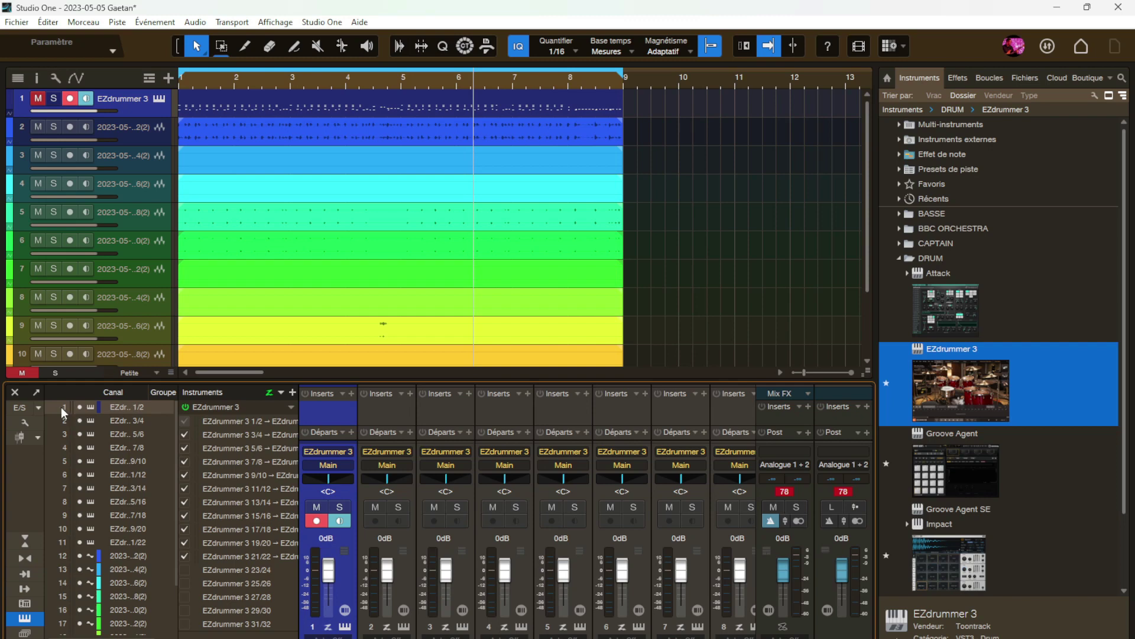
pyautogui.click(80, 406)
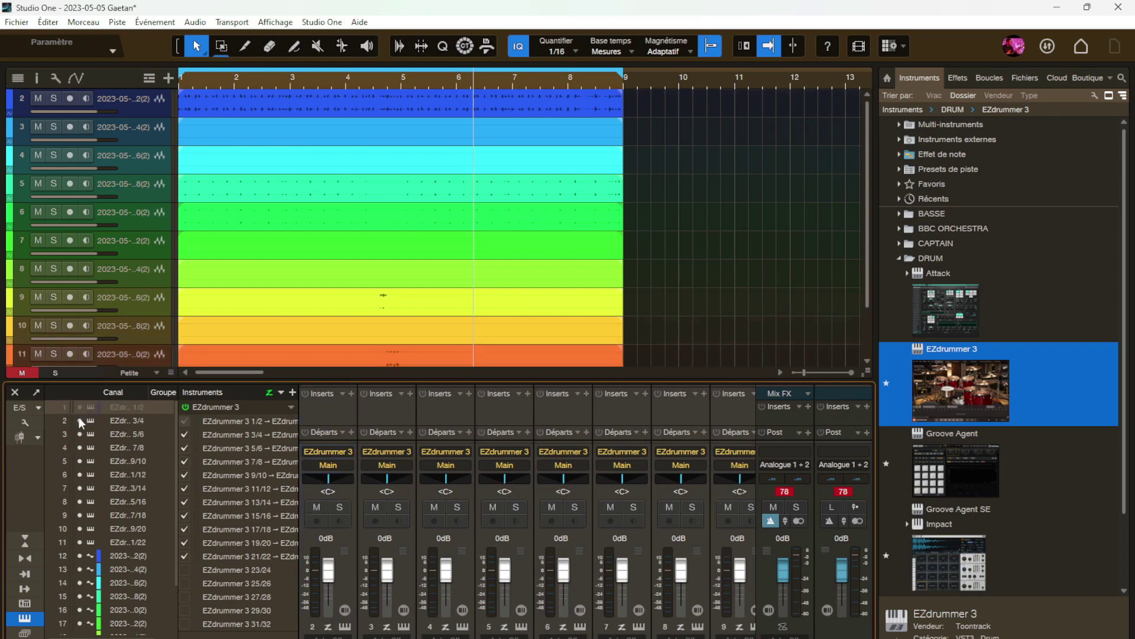
pyautogui.click(79, 407)
pyautogui.click(80, 407)
pyautogui.hscroll(8, 526, 511)
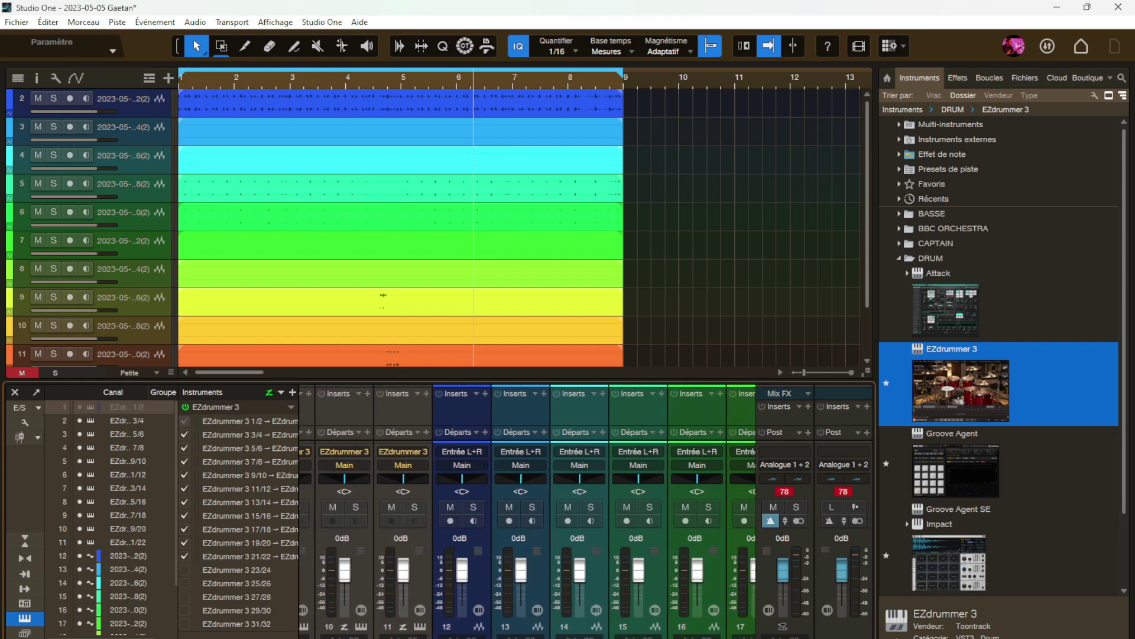
# - Hide the EZdrummer 3 output channels 3/4 to 11/12 from the console
pyautogui.click(77, 420)
pyautogui.click(77, 420)
pyautogui.click(78, 420)
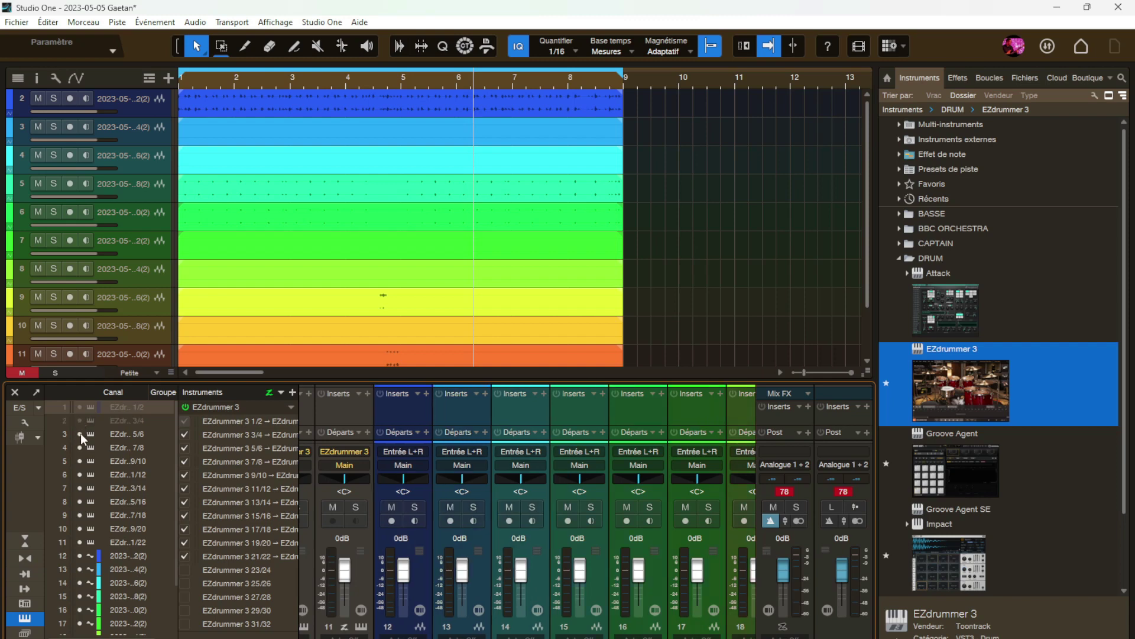
pyautogui.click(81, 433)
pyautogui.click(77, 448)
pyautogui.click(77, 460)
pyautogui.click(76, 473)
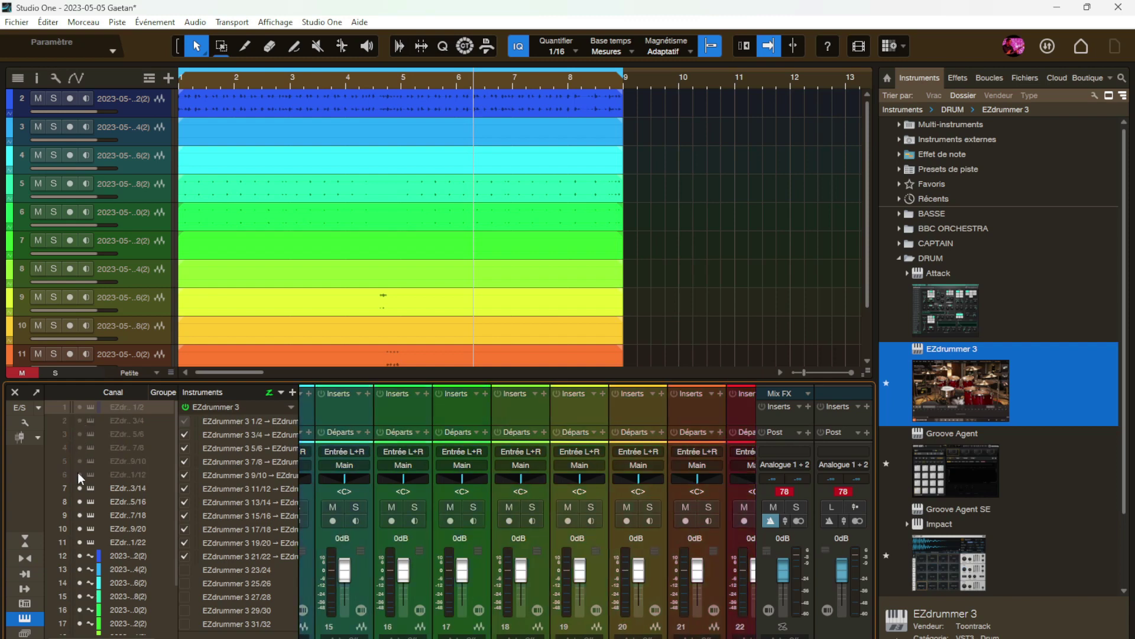
# - Show the hidden EZdrummer 3 channels 1/2 to 11/12 again in the console
pyautogui.click(79, 474)
pyautogui.click(79, 460)
pyautogui.click(80, 442)
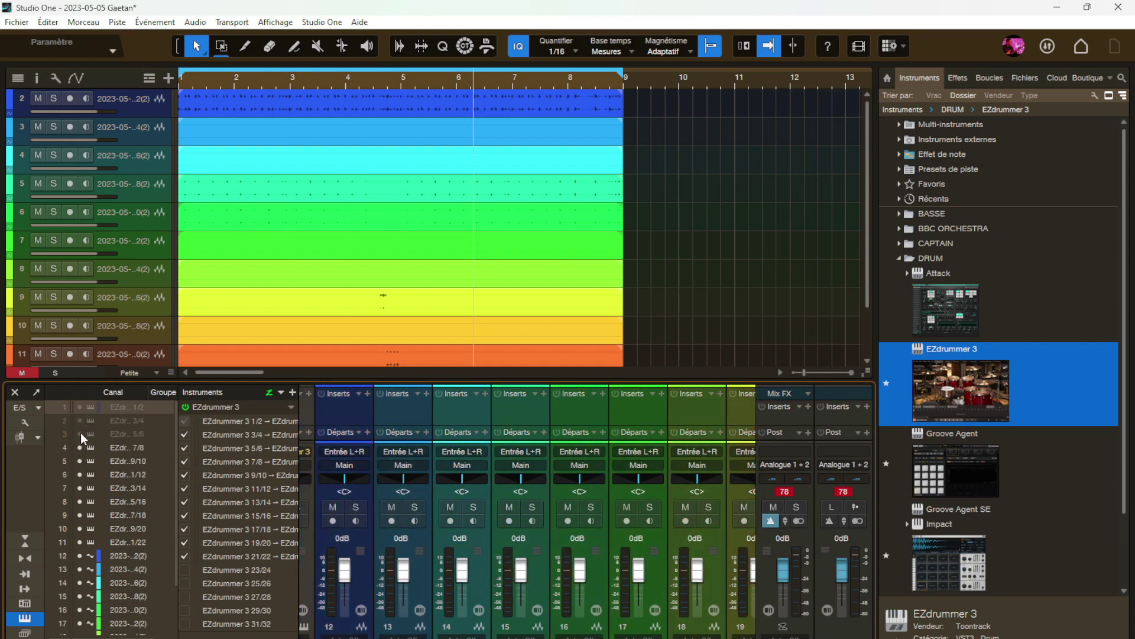
pyautogui.click(81, 431)
pyautogui.click(81, 420)
pyautogui.click(80, 407)
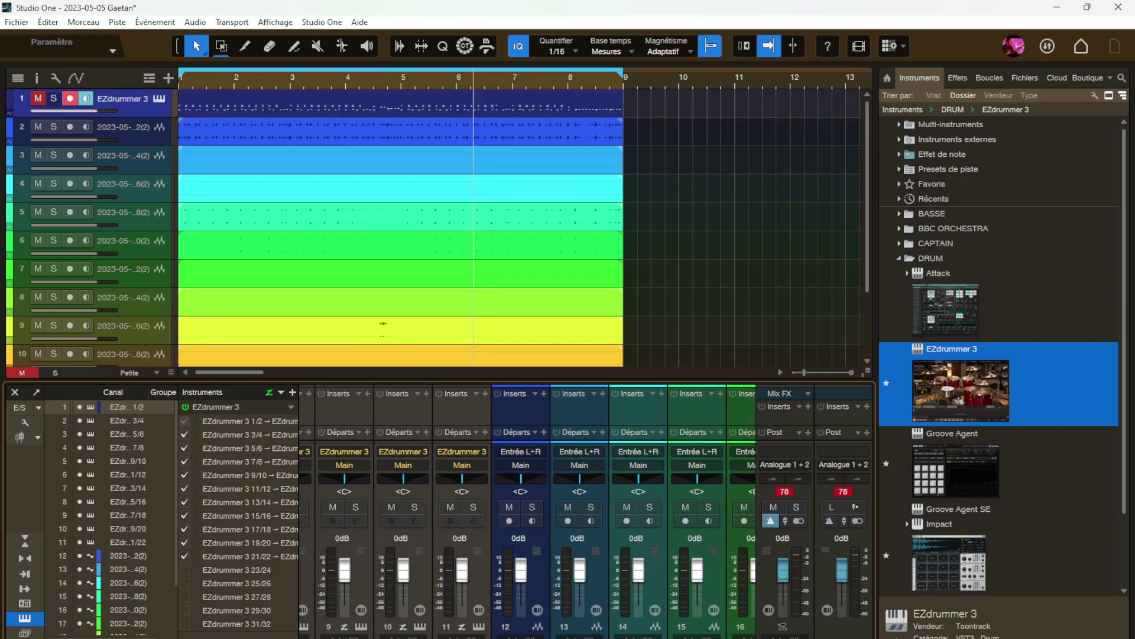
pyautogui.hscroll(-7, 526, 508)
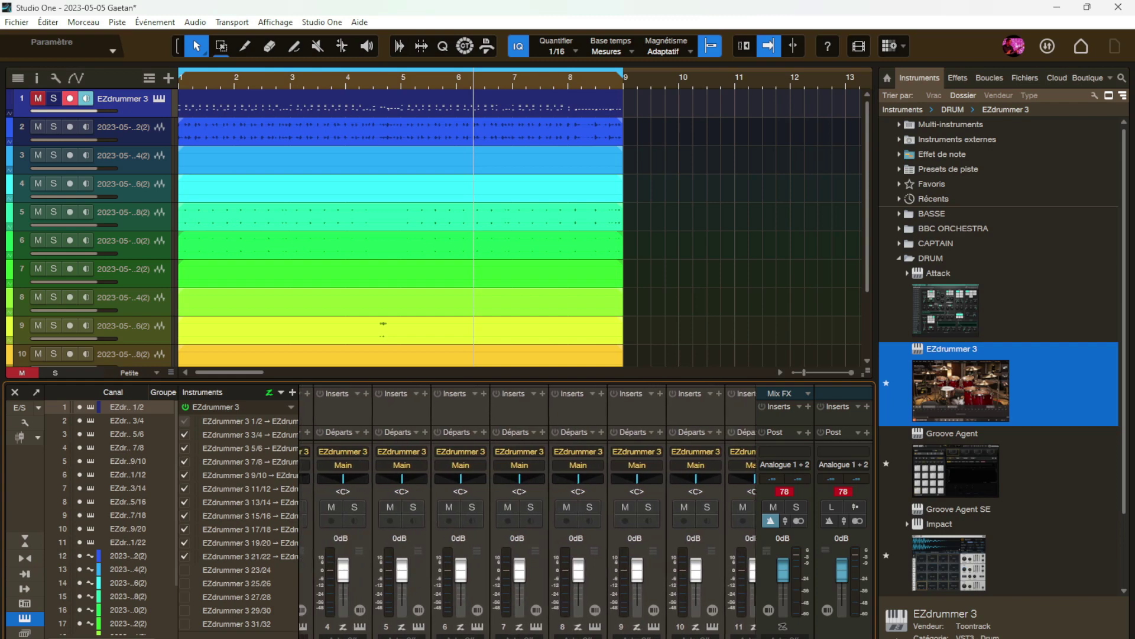
pyautogui.hscroll(7, 526, 509)
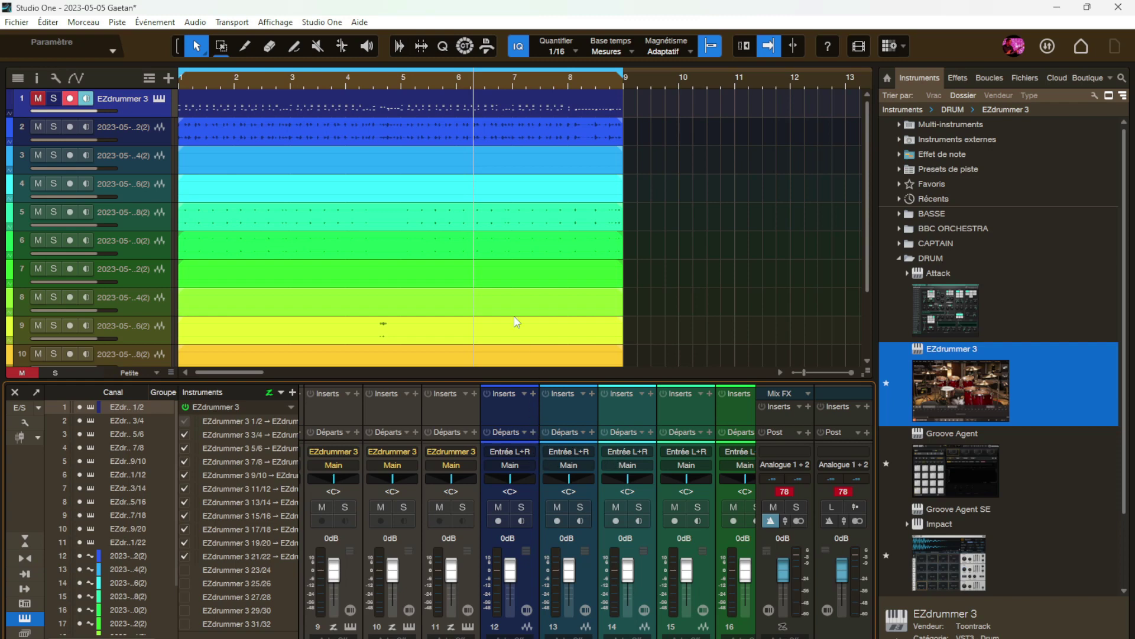
pyautogui.scroll(-3, 513, 320)
pyautogui.scroll(3, 513, 320)
pyautogui.scroll(-3, 482, 303)
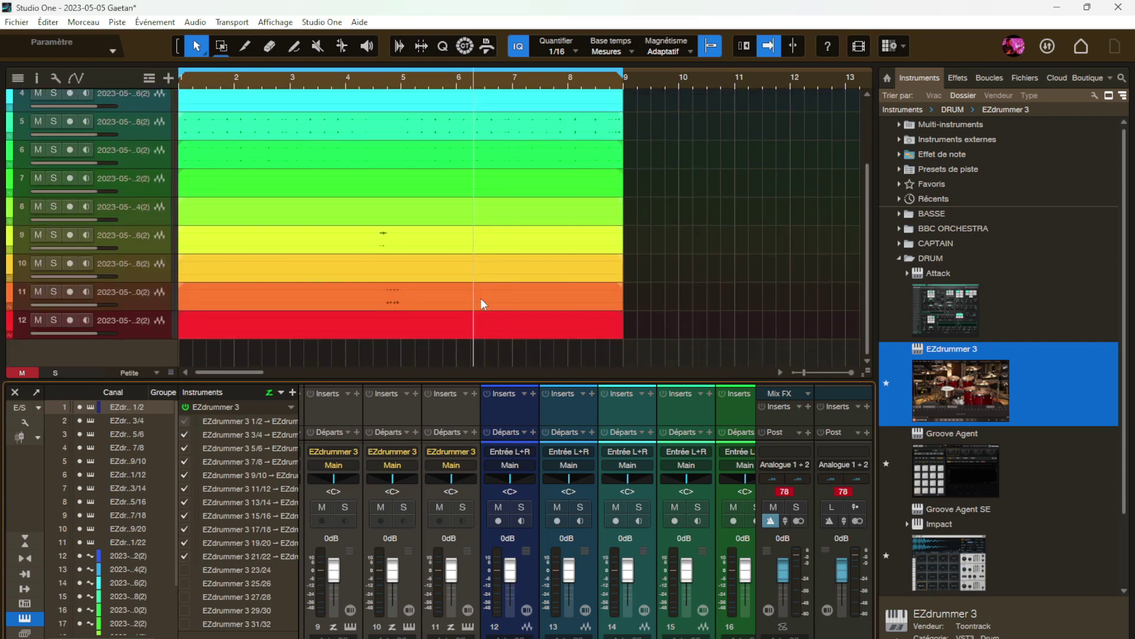
pyautogui.scroll(3, 481, 303)
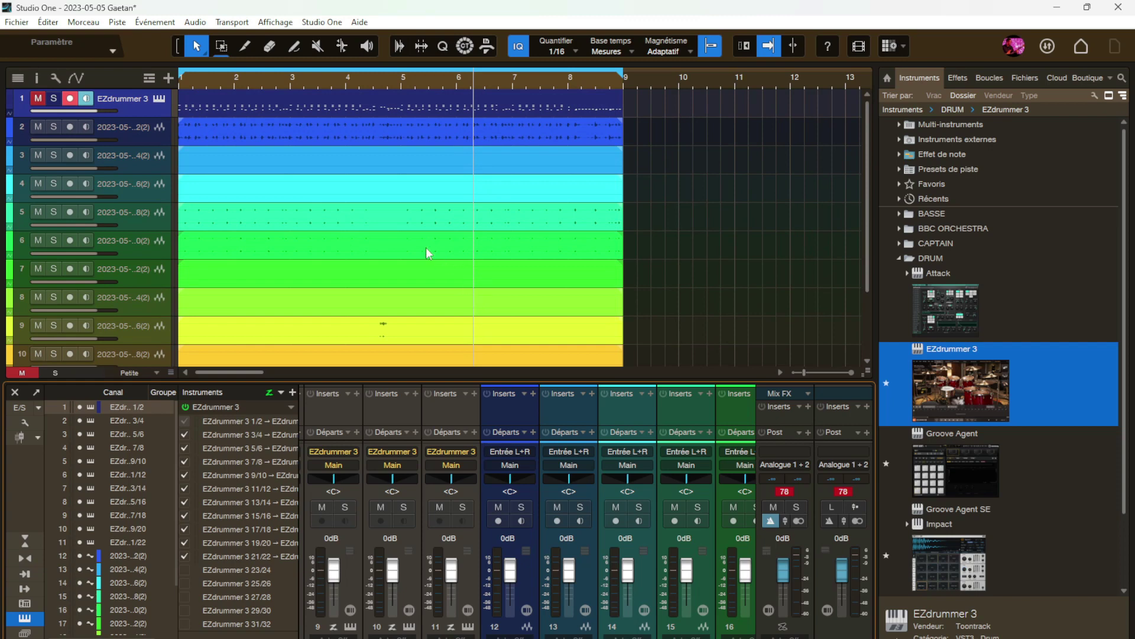
# - Select the imported stem track 3 in the arrangement
pyautogui.click(112, 165)
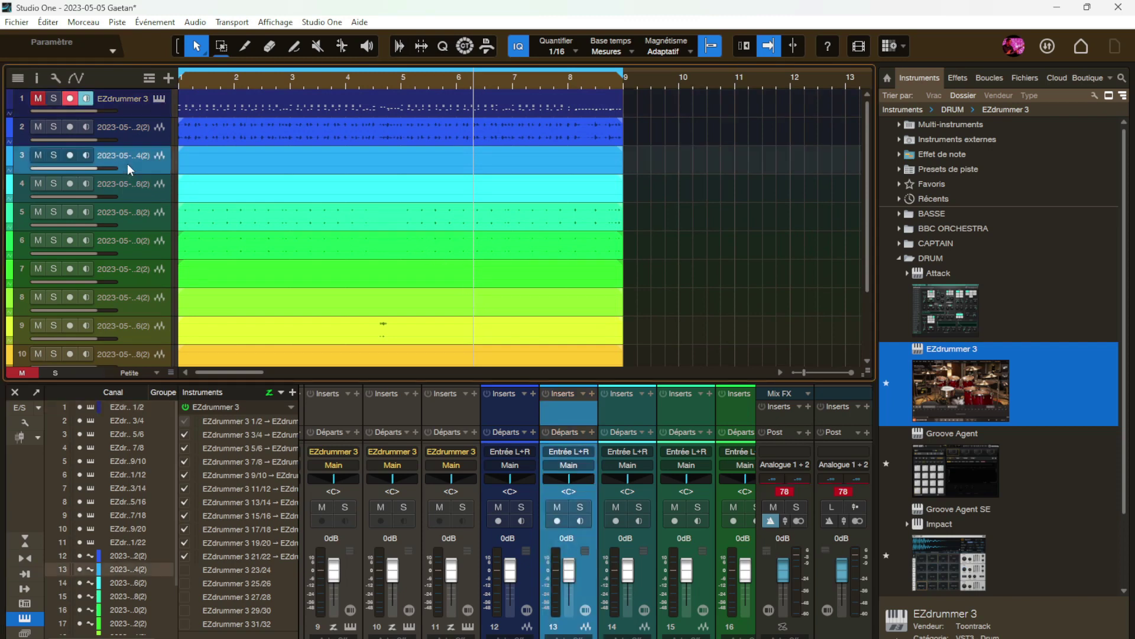
pyautogui.click(130, 181)
pyautogui.click(133, 157)
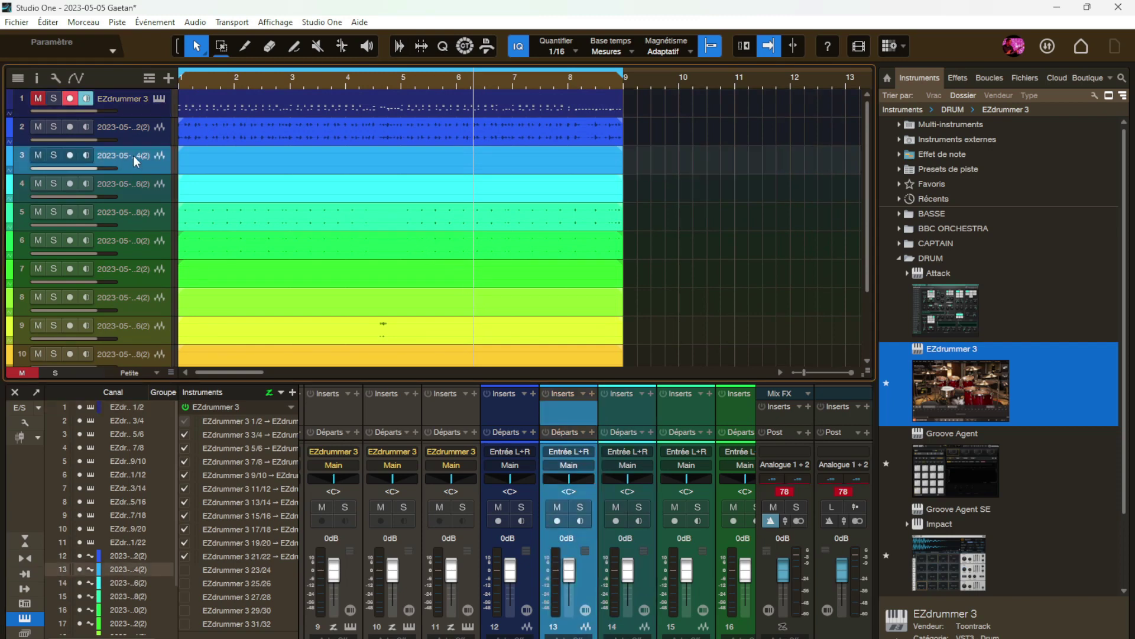